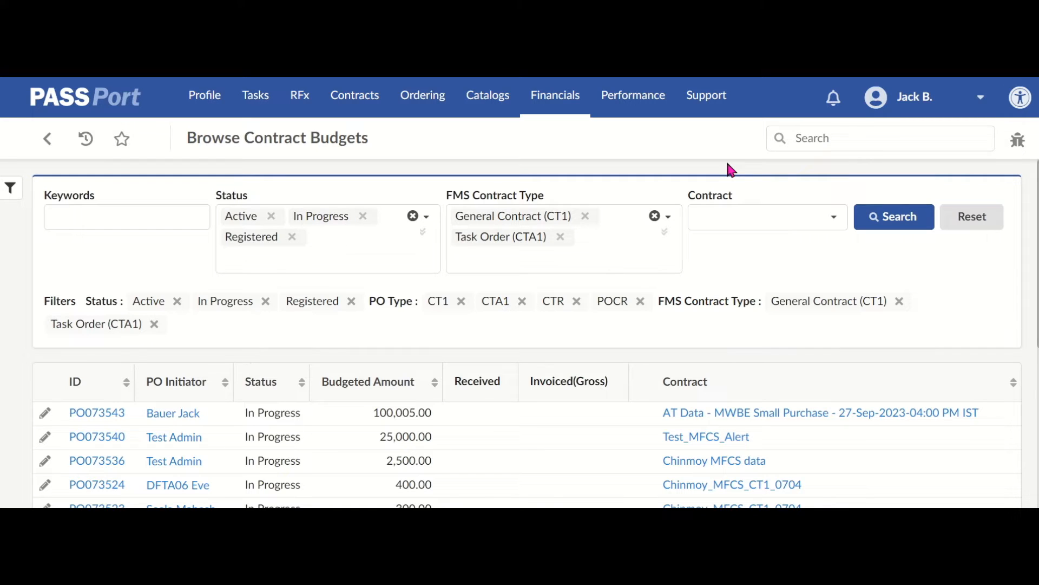
Open the contract budgets list and search it using the purchase order ID as the keyword
{"action": "mouse_move", "coordinate": [564, 108]}
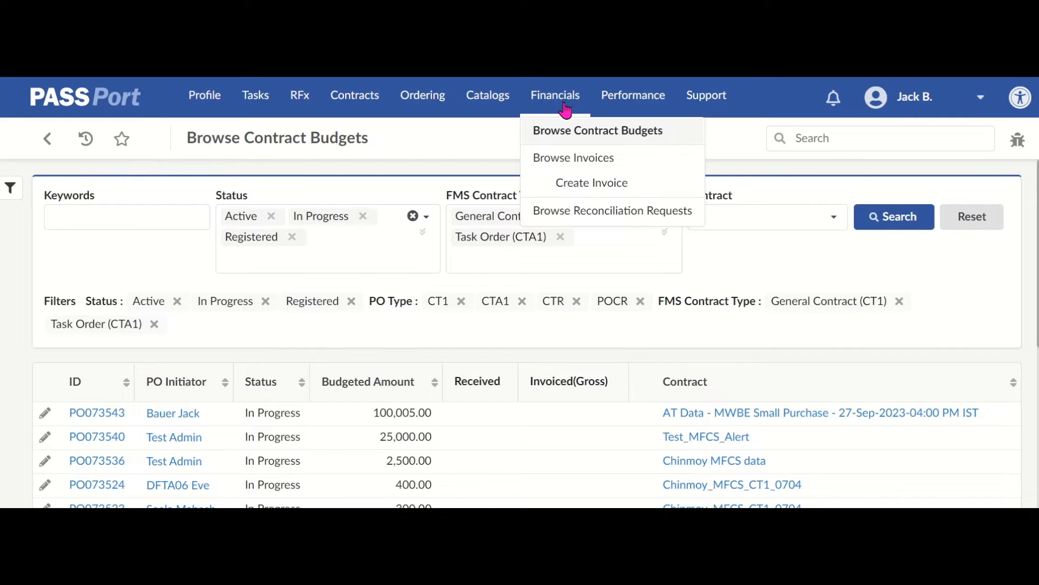
{"action": "left_click", "coordinate": [563, 142]}
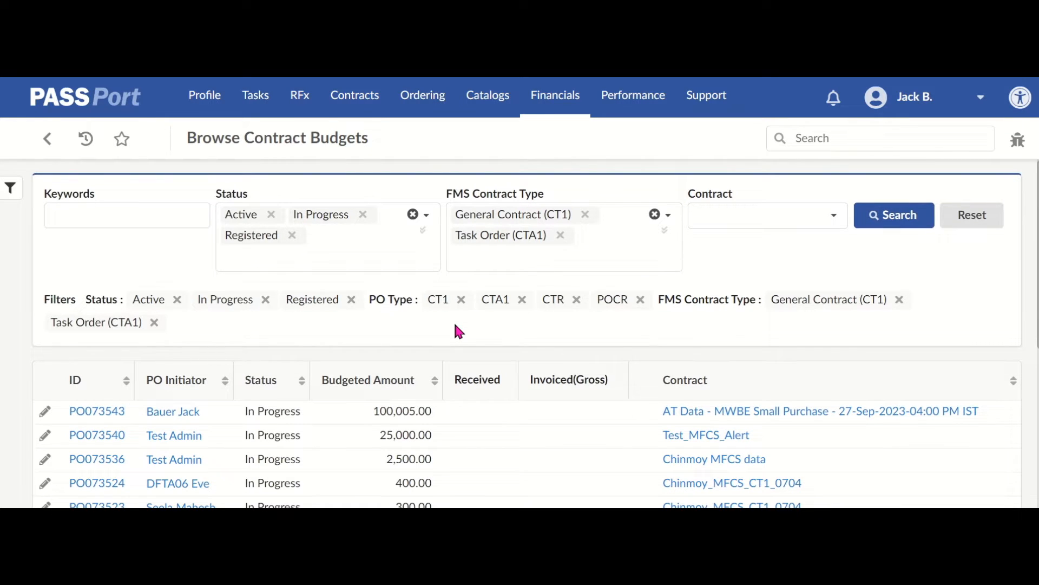
{"action": "left_click", "coordinate": [107, 215]}
{"action": "left_click_drag", "start_coordinate": [98, 197], "coordinate": [45, 197]}
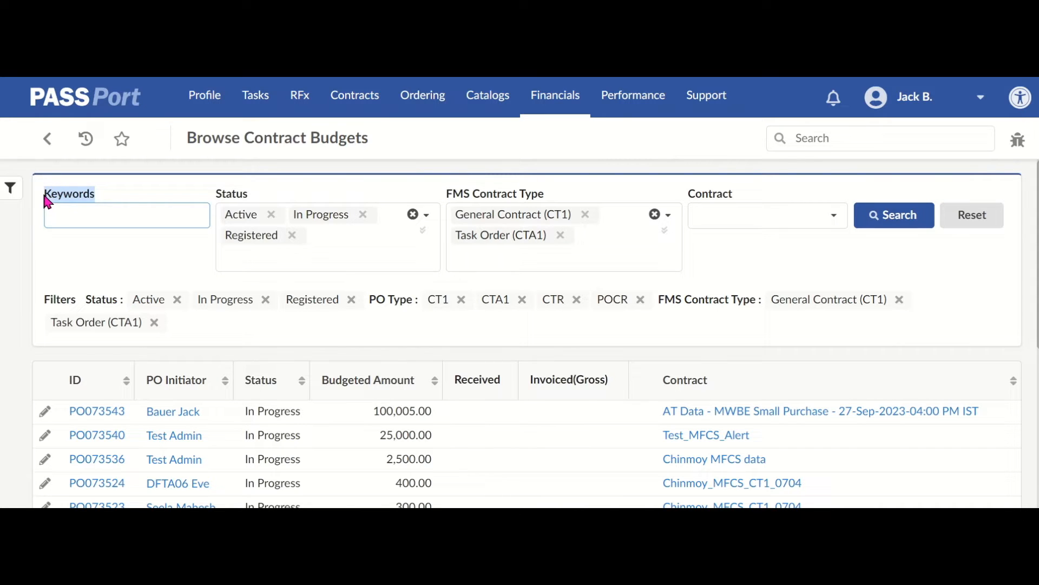
{"action": "left_click", "coordinate": [88, 209]}
{"action": "type", "text": "PO"}
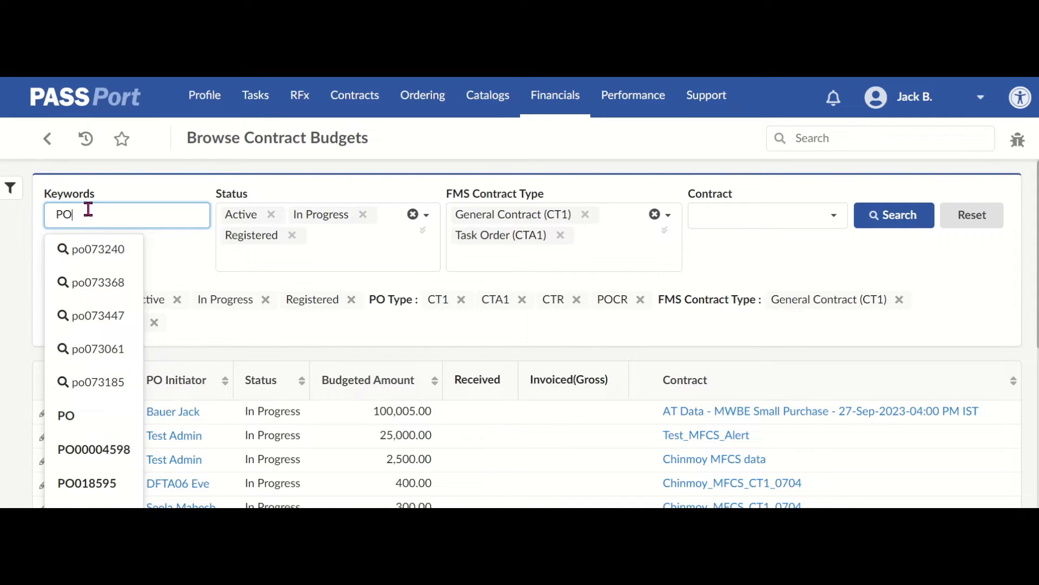
{"action": "type", "text": "073296"}
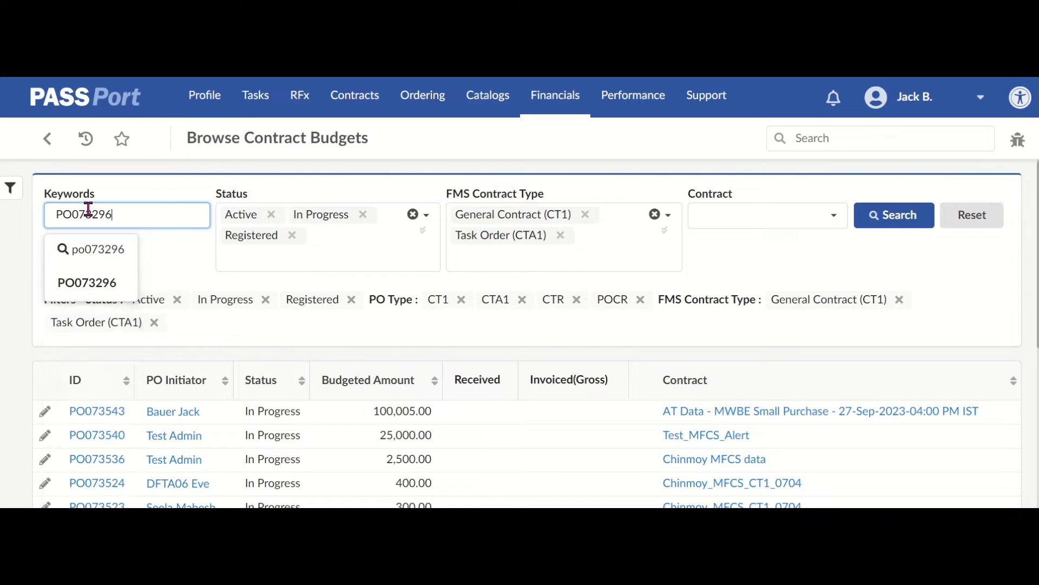
{"action": "left_click", "coordinate": [169, 264]}
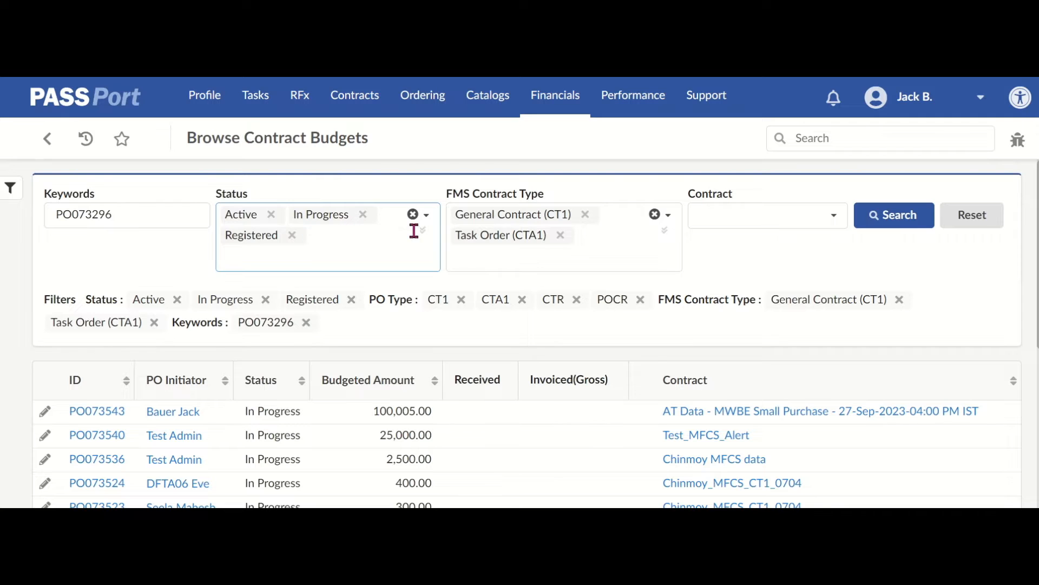
{"action": "left_click", "coordinate": [883, 230]}
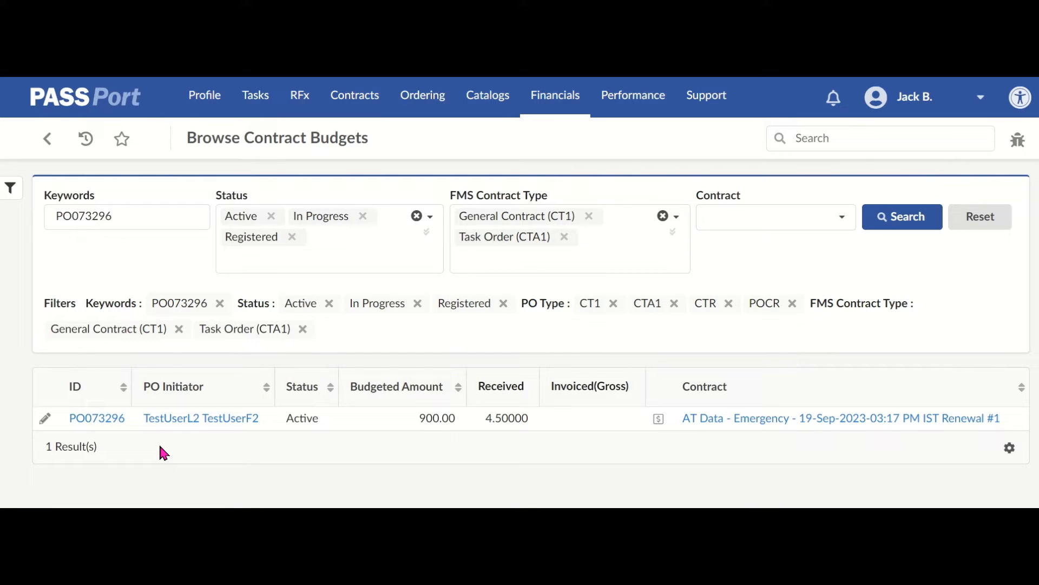
Open the purchase order found by the search and check the status in its header
{"action": "left_click", "coordinate": [43, 425]}
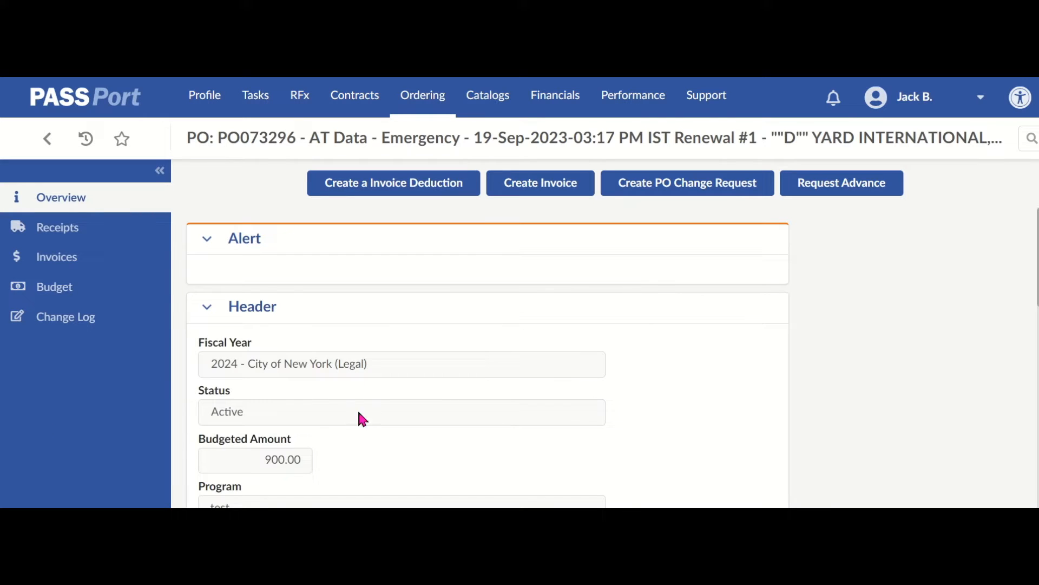
{"action": "scroll", "coordinate": [487, 390], "scroll_direction": "down", "scroll_amount": 1}
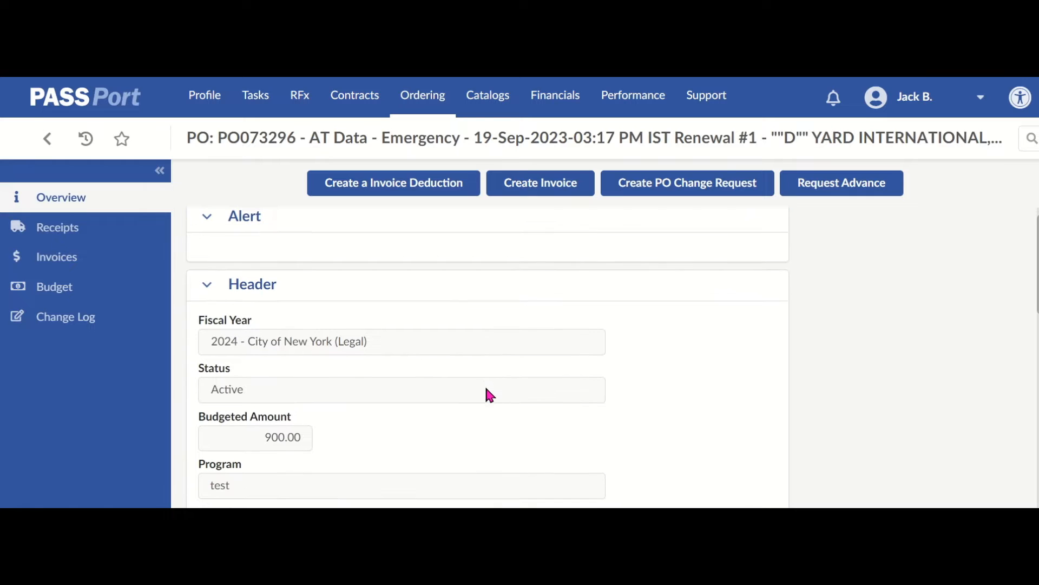
{"action": "scroll", "coordinate": [486, 390], "scroll_direction": "up", "scroll_amount": 1}
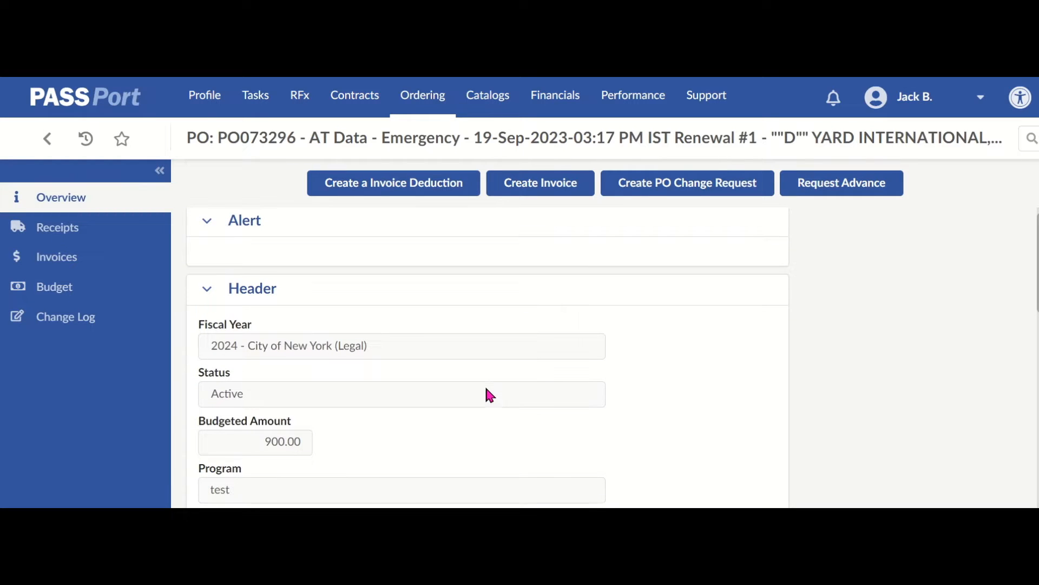
{"action": "scroll", "coordinate": [490, 395], "scroll_direction": "up", "scroll_amount": 1}
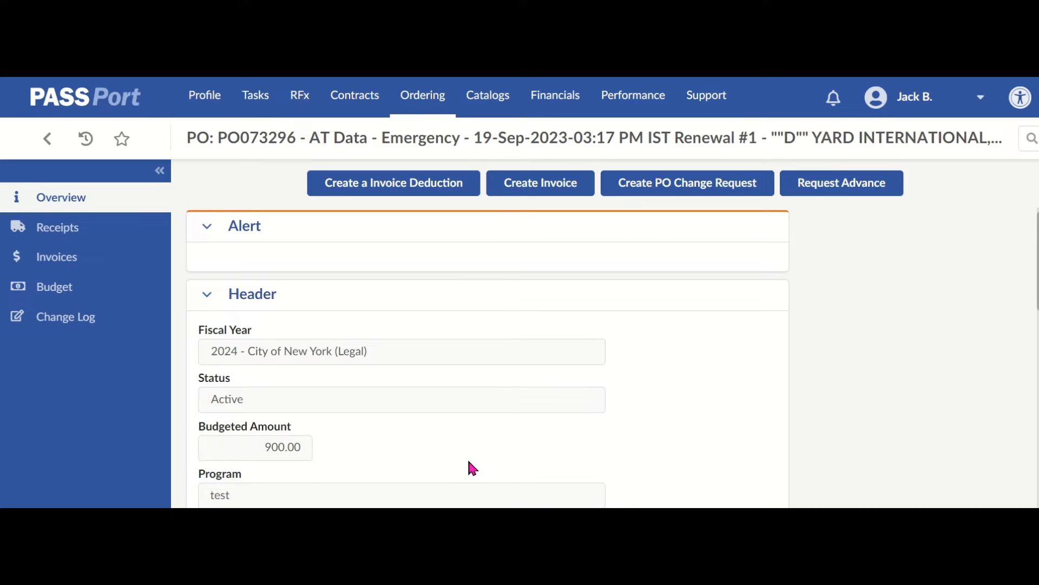
{"action": "scroll", "coordinate": [465, 463], "scroll_direction": "down", "scroll_amount": 1}
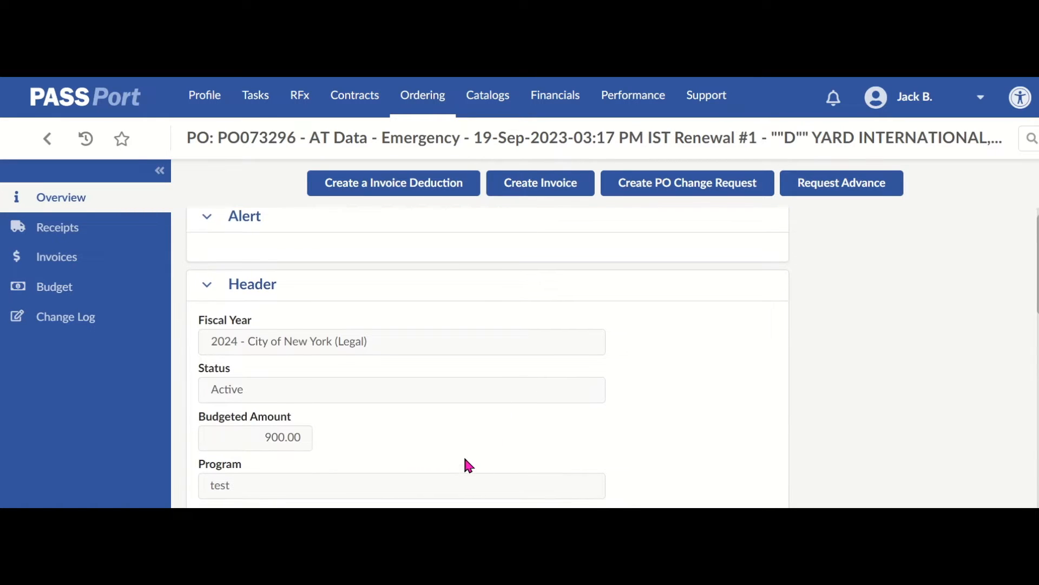
{"action": "left_click_drag", "start_coordinate": [244, 360], "coordinate": [202, 365]}
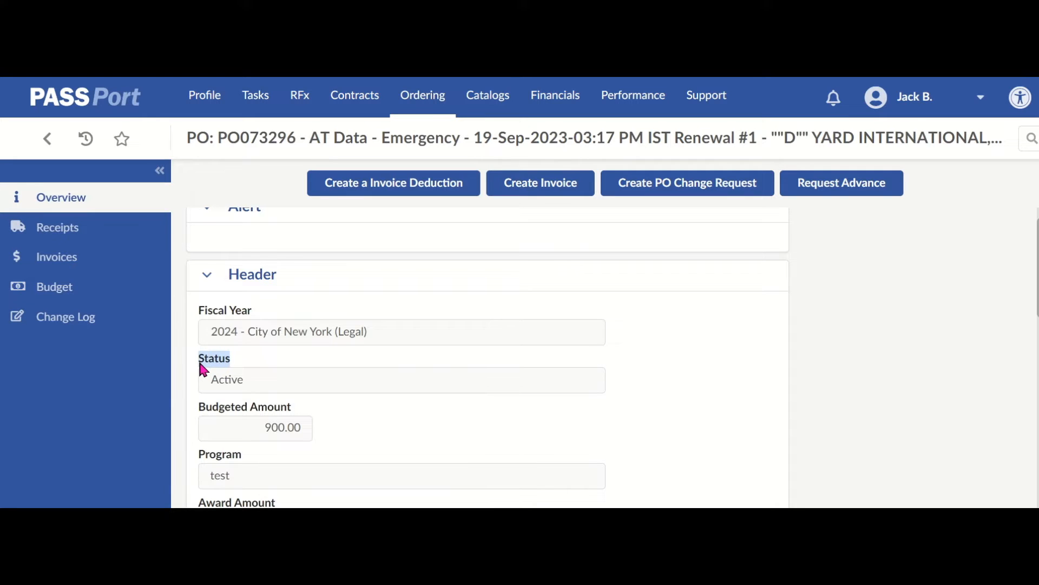
{"action": "left_click", "coordinate": [279, 359]}
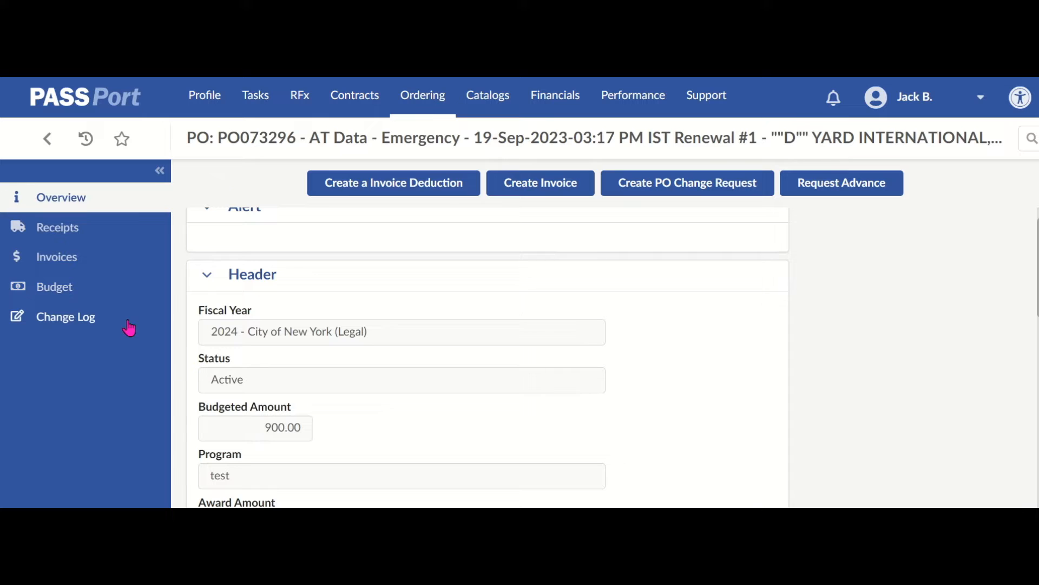
Examine the purchase order's fiscal year budget information, including invoiced and remaining amounts, and its detailed FY budget lines
{"action": "left_click", "coordinate": [133, 291]}
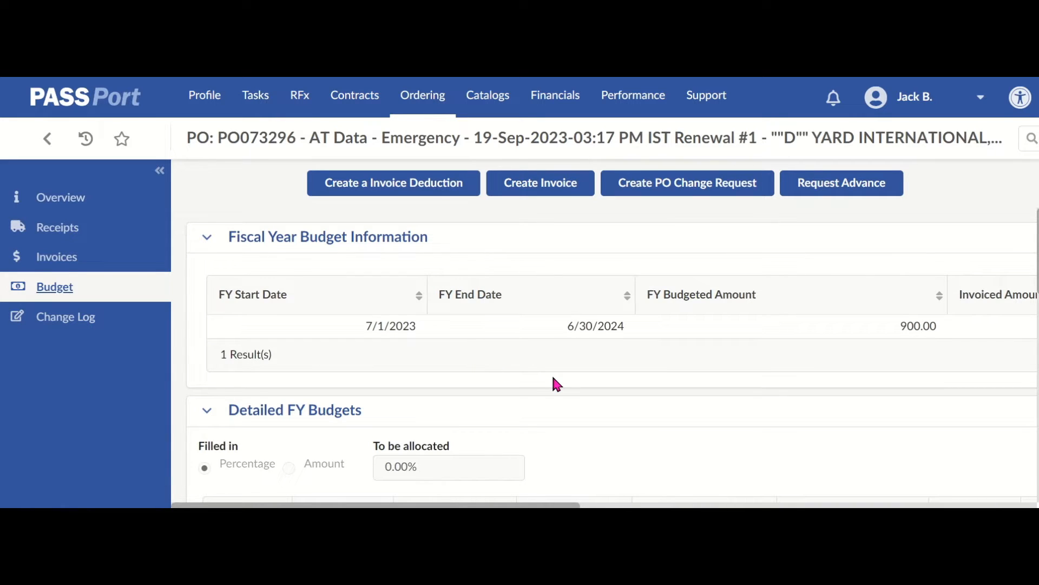
{"action": "scroll", "coordinate": [780, 366], "scroll_direction": "right", "scroll_amount": 3}
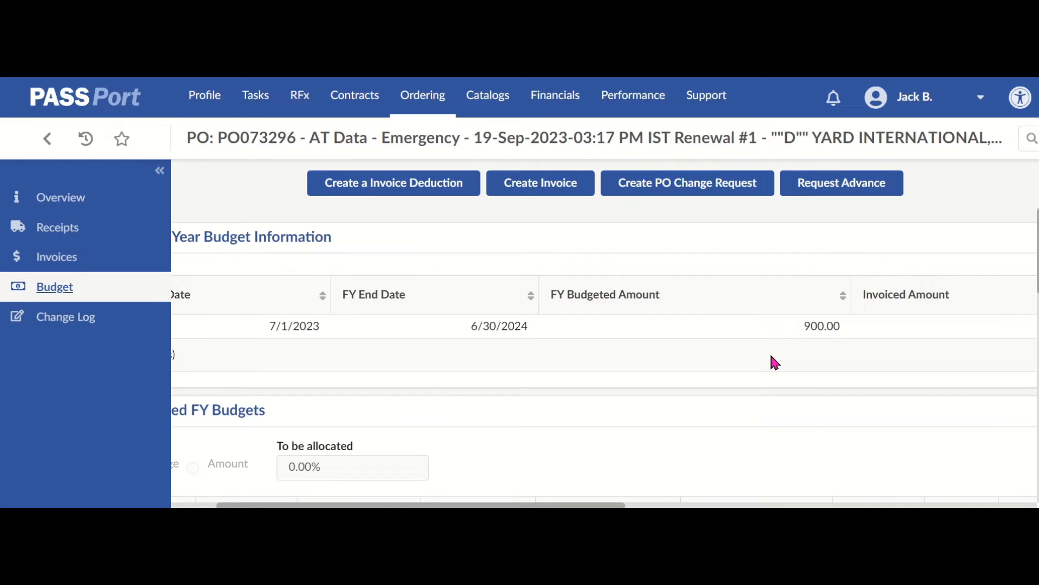
{"action": "scroll", "coordinate": [771, 356], "scroll_direction": "right", "scroll_amount": 4}
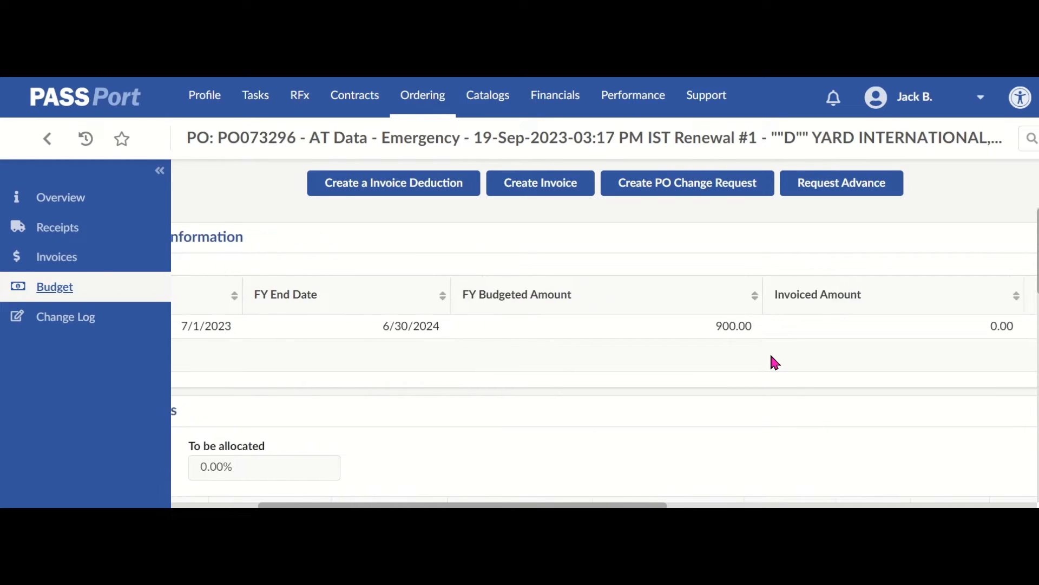
{"action": "scroll", "coordinate": [771, 357], "scroll_direction": "right", "scroll_amount": 1}
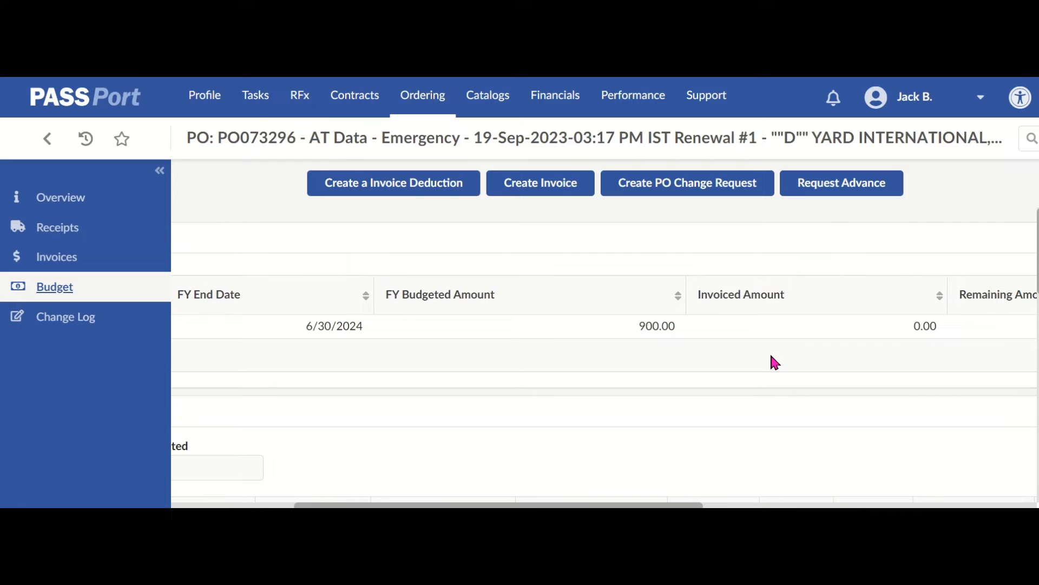
{"action": "scroll", "coordinate": [771, 356], "scroll_direction": "right", "scroll_amount": 5}
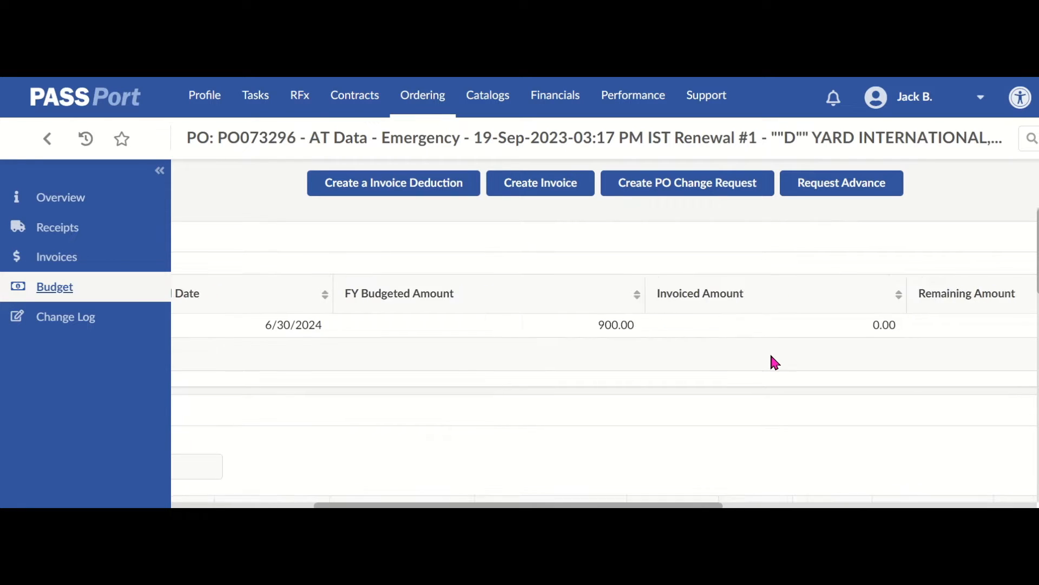
{"action": "scroll", "coordinate": [771, 356], "scroll_direction": "right", "scroll_amount": 4}
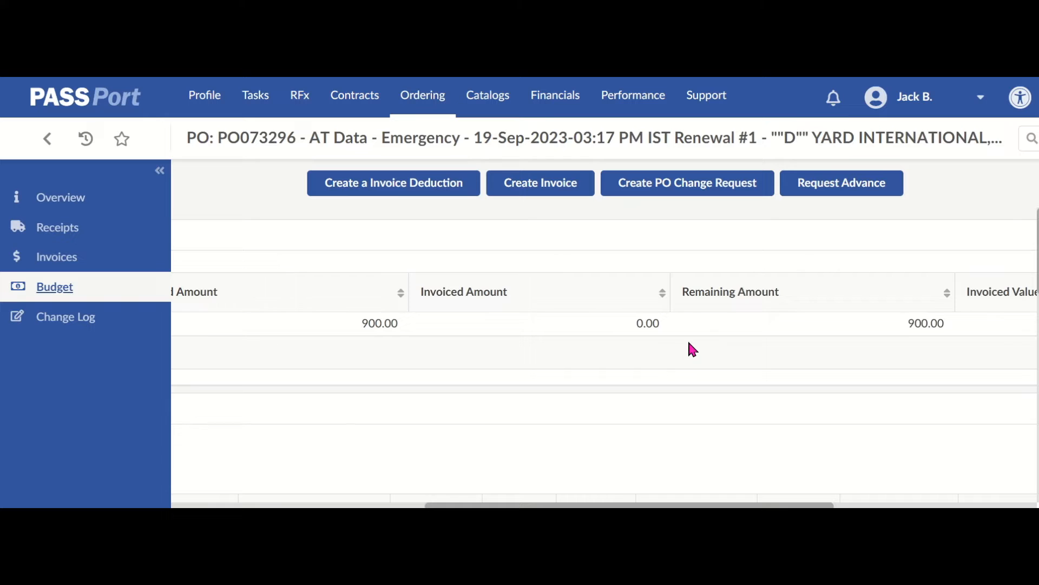
{"action": "scroll", "coordinate": [689, 343], "scroll_direction": "left", "scroll_amount": 3}
{"action": "scroll", "coordinate": [689, 343], "scroll_direction": "left", "scroll_amount": 6}
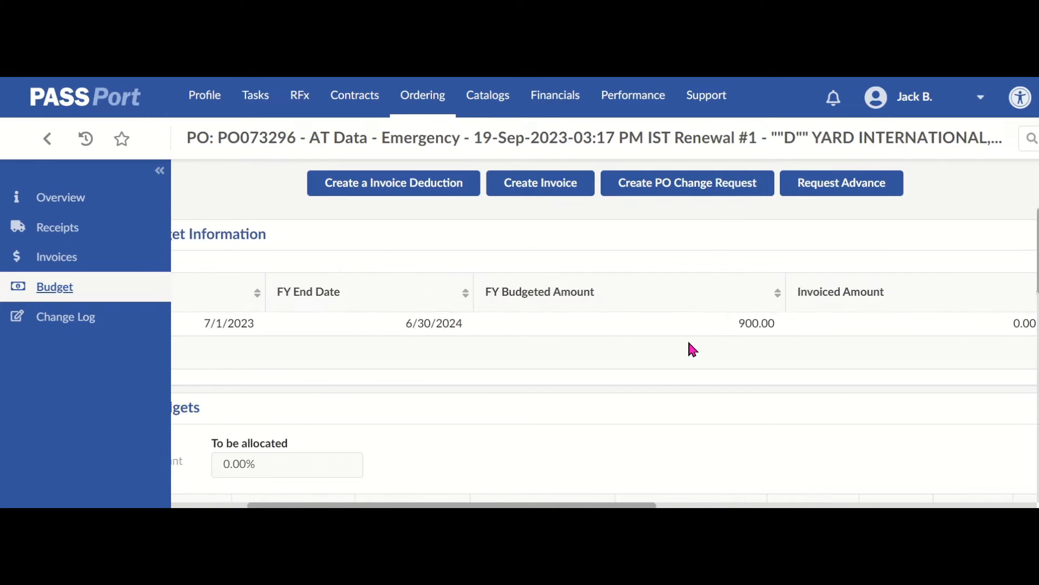
{"action": "scroll", "coordinate": [689, 343], "scroll_direction": "left", "scroll_amount": 4}
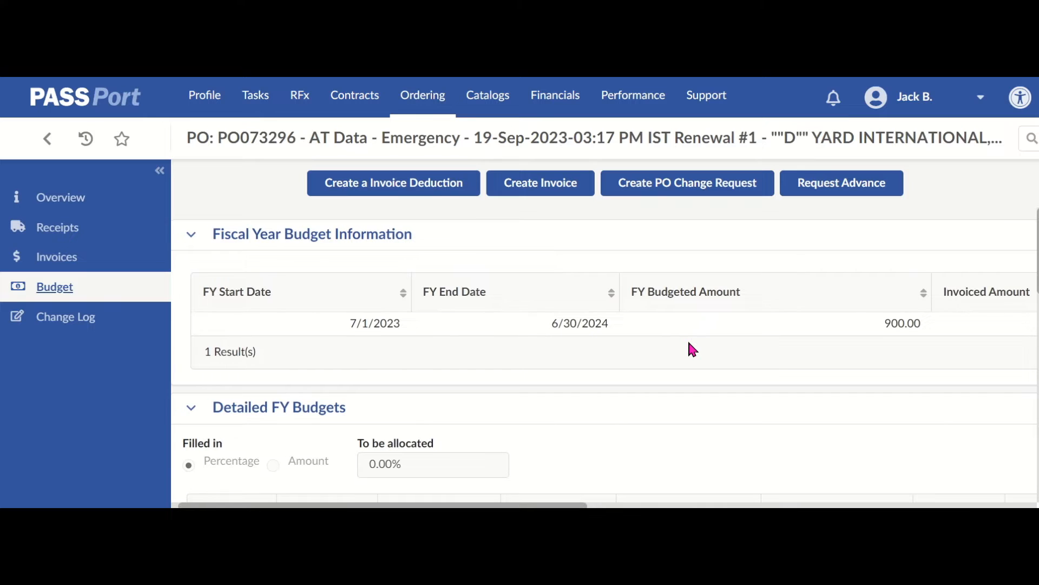
{"action": "scroll", "coordinate": [693, 349], "scroll_direction": "down", "scroll_amount": 1}
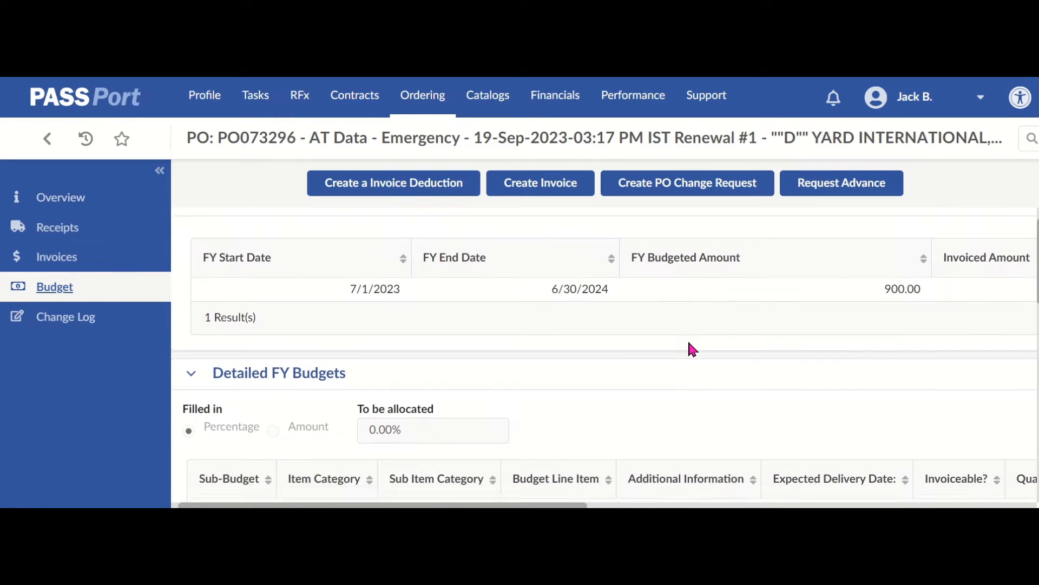
{"action": "scroll", "coordinate": [693, 350], "scroll_direction": "down", "scroll_amount": 1}
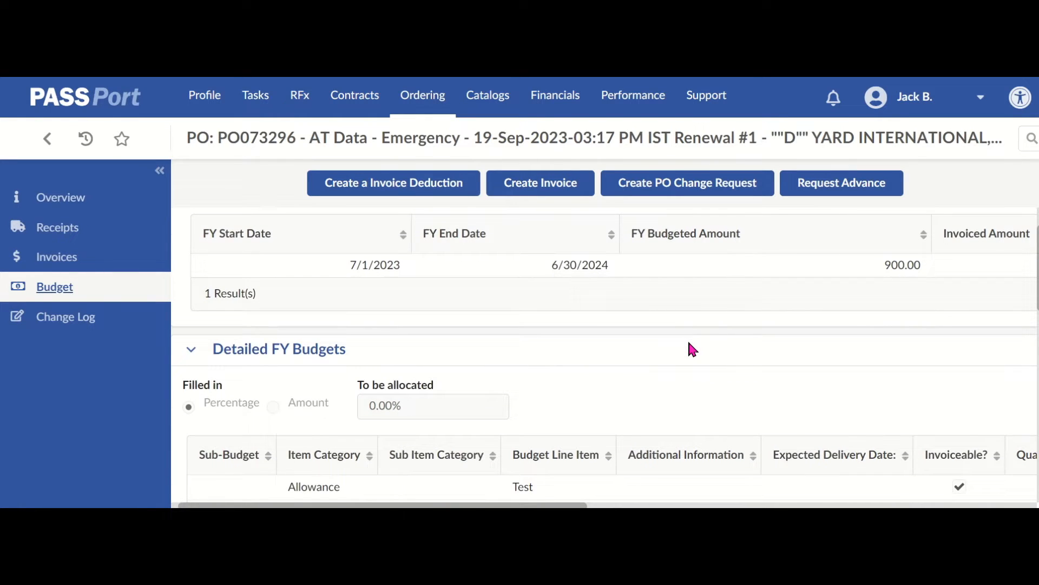
{"action": "scroll", "coordinate": [689, 371], "scroll_direction": "down", "scroll_amount": 2}
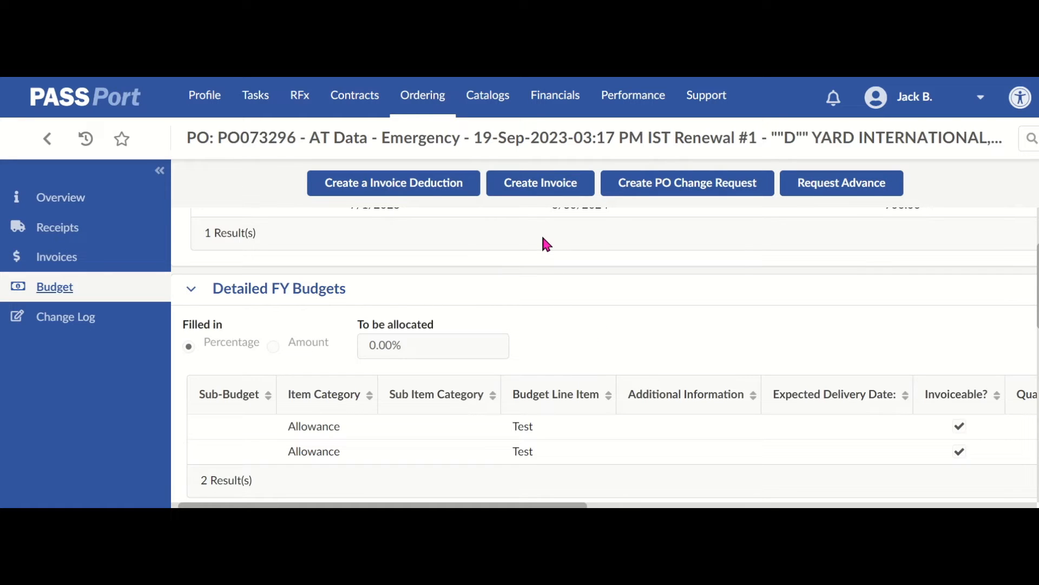
Create an invoice from this purchase order and enter Izzyw1 as its invoice reference
{"action": "left_click", "coordinate": [542, 194]}
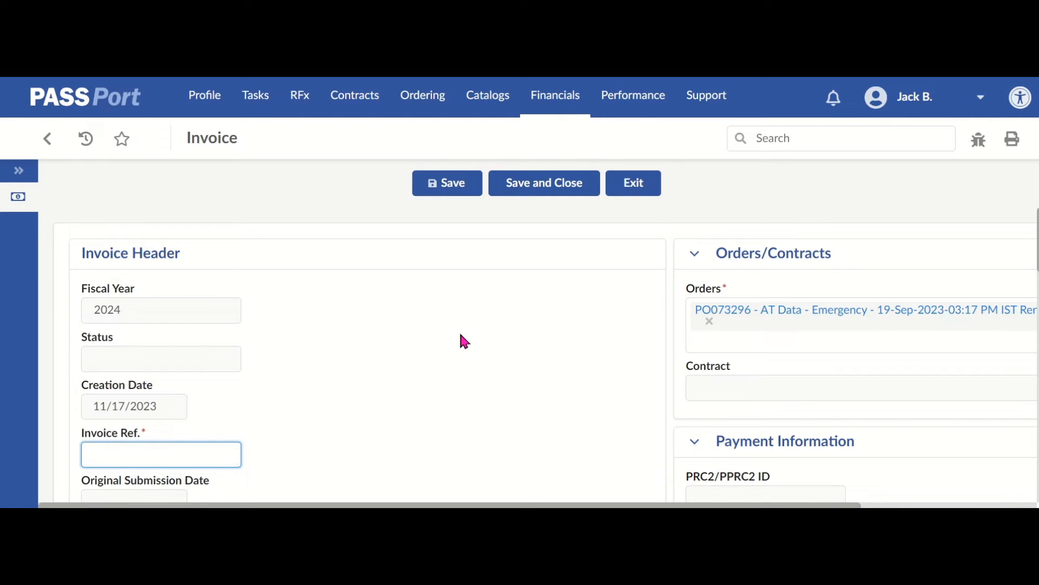
{"action": "scroll", "coordinate": [461, 336], "scroll_direction": "down", "scroll_amount": 1}
{"action": "left_click", "coordinate": [326, 400]}
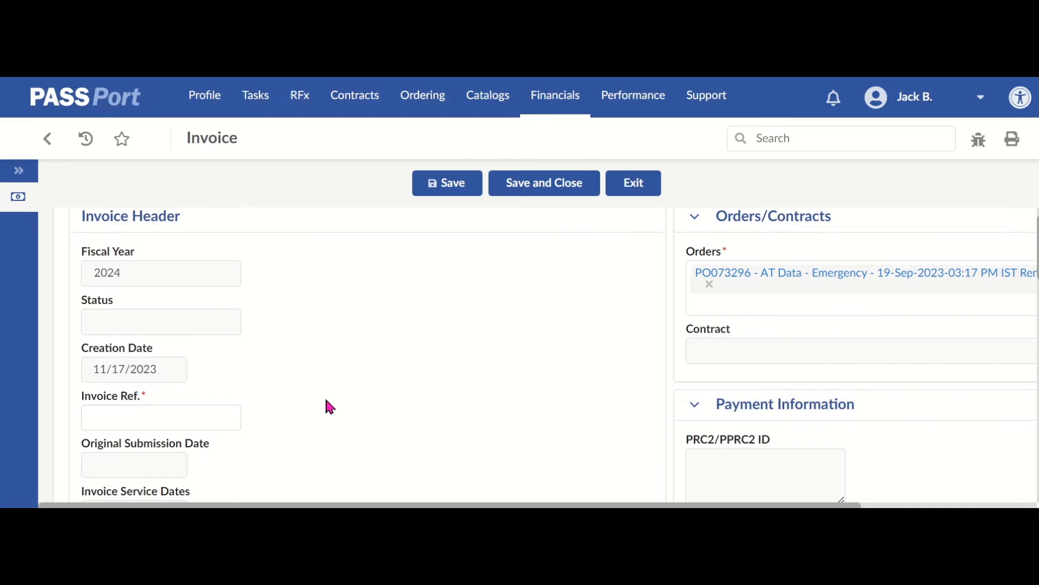
{"action": "scroll", "coordinate": [326, 400], "scroll_direction": "down", "scroll_amount": 1}
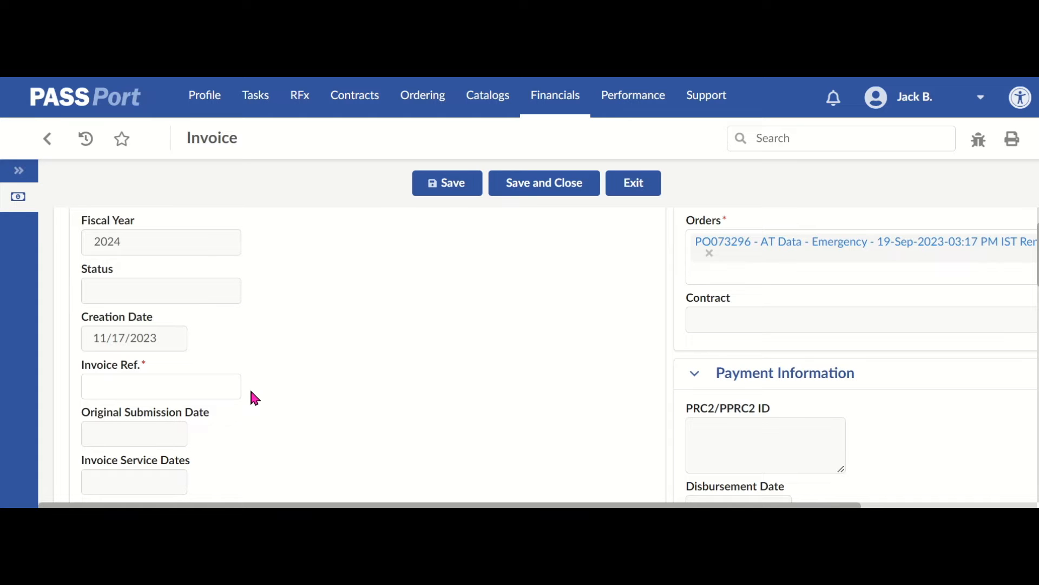
{"action": "scroll", "coordinate": [254, 397], "scroll_direction": "down", "scroll_amount": 1}
{"action": "left_click", "coordinate": [201, 363]}
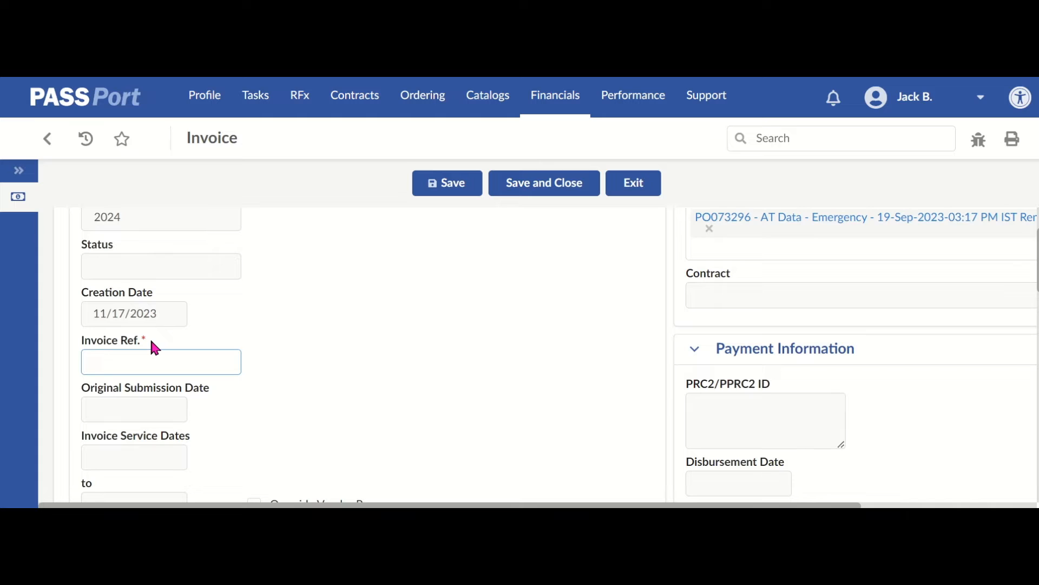
{"action": "left_click", "coordinate": [242, 412]}
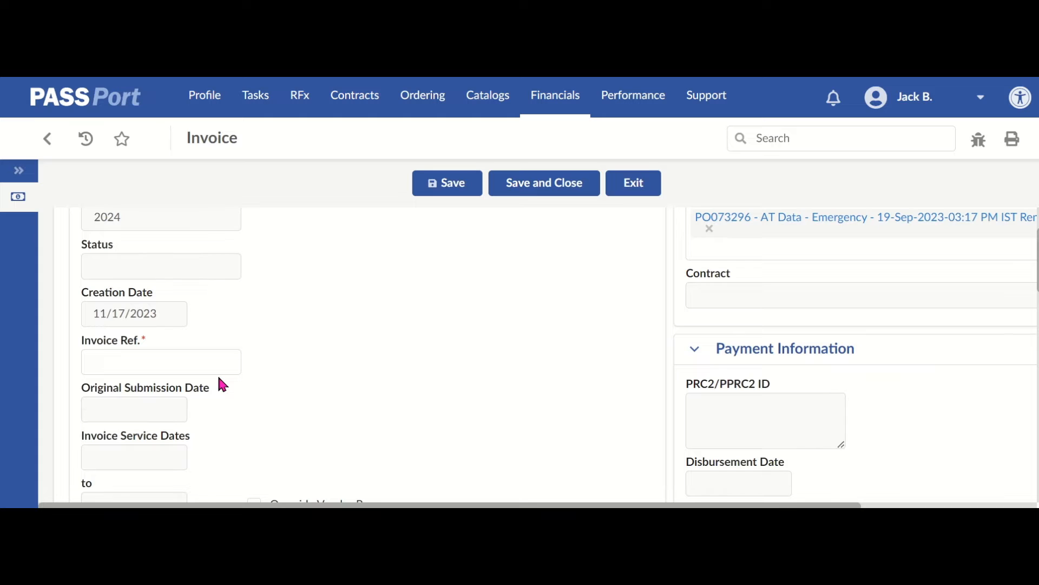
{"action": "left_click", "coordinate": [202, 364]}
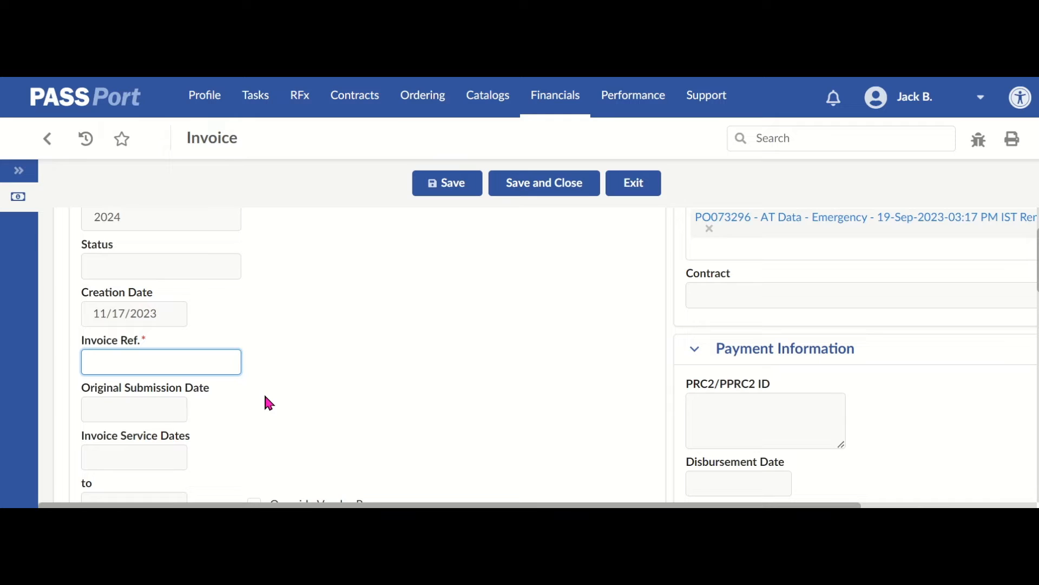
{"action": "type", "text": "Izzyw1"}
Review the program, agency, vendor and payee details in the invoice header
{"action": "scroll", "coordinate": [250, 382], "scroll_direction": "down", "scroll_amount": 5}
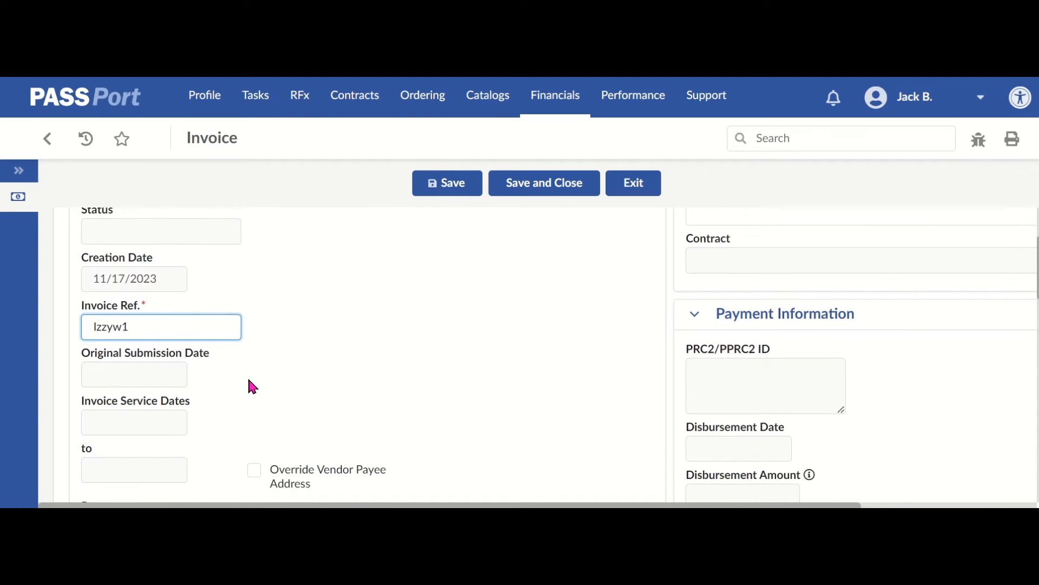
{"action": "scroll", "coordinate": [253, 387], "scroll_direction": "down", "scroll_amount": 4}
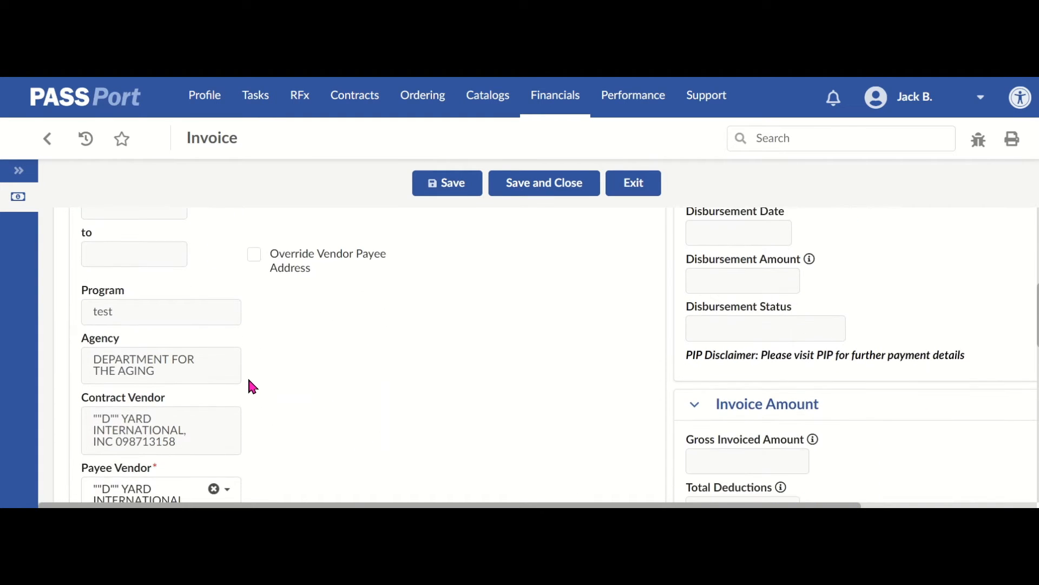
{"action": "scroll", "coordinate": [250, 382], "scroll_direction": "down", "scroll_amount": 2}
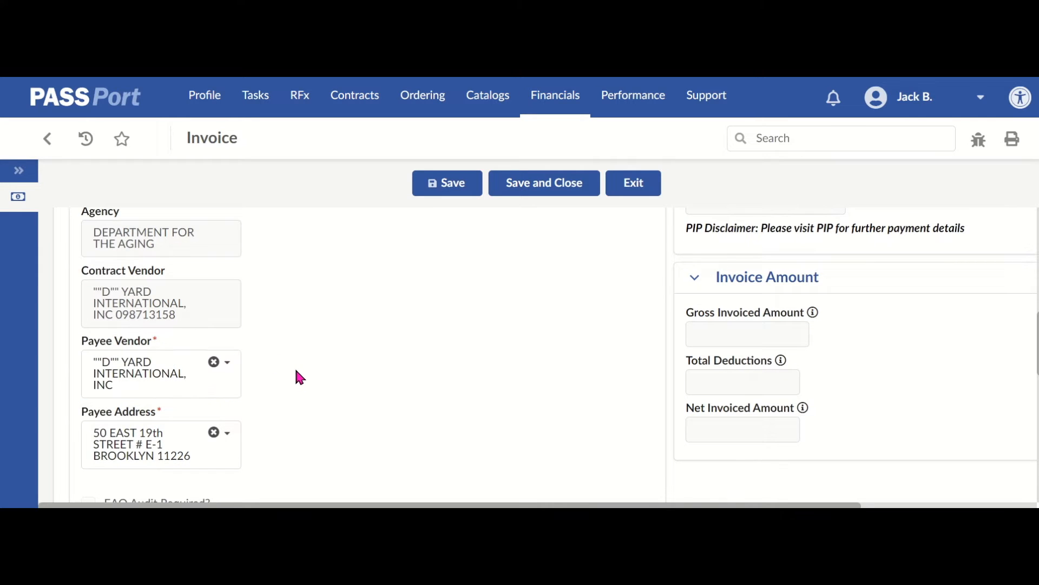
{"action": "scroll", "coordinate": [298, 383], "scroll_direction": "down", "scroll_amount": 1}
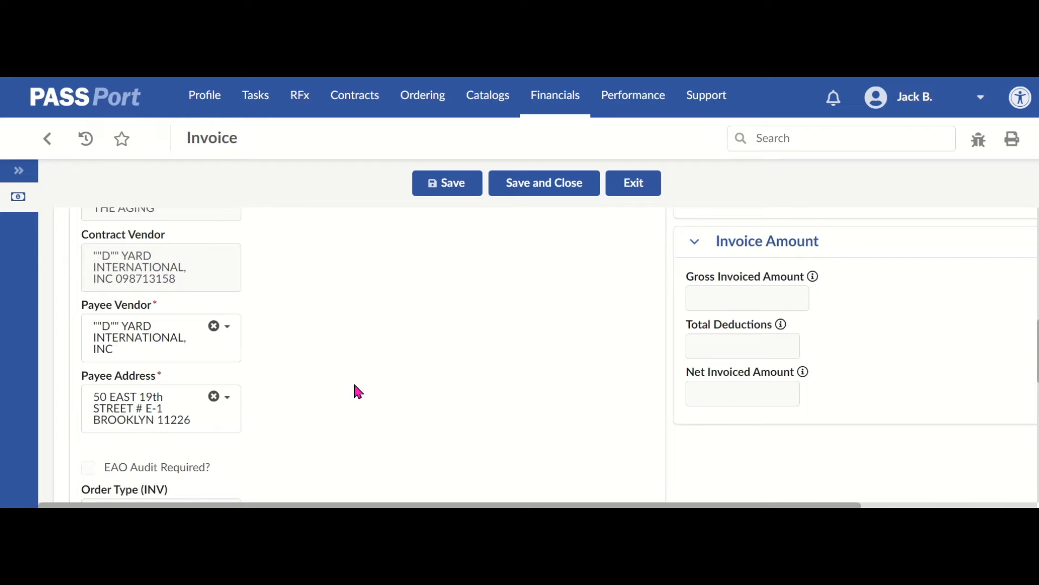
Review the invoice's linked order and contract, payment information and invoice amount sections
{"action": "scroll", "coordinate": [559, 332], "scroll_direction": "up", "scroll_amount": 7}
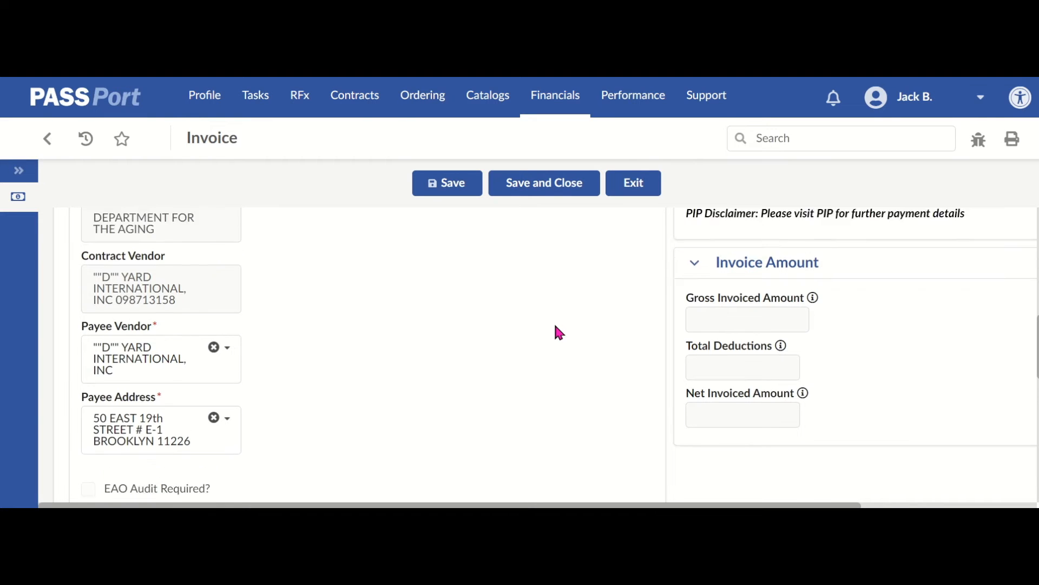
{"action": "scroll", "coordinate": [559, 332], "scroll_direction": "up", "scroll_amount": 2}
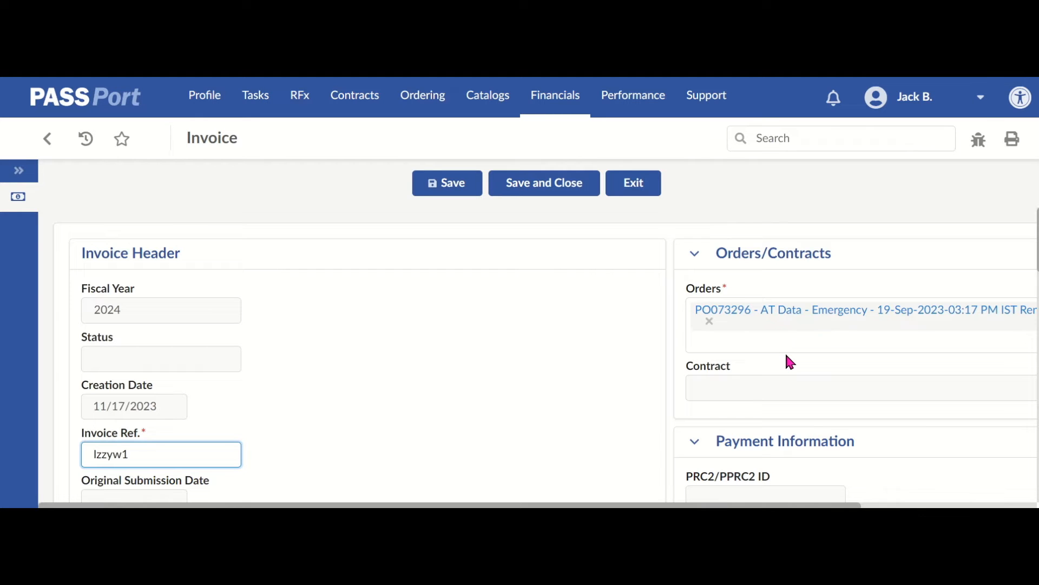
{"action": "scroll", "coordinate": [787, 356], "scroll_direction": "down", "scroll_amount": 2}
{"action": "scroll", "coordinate": [788, 357], "scroll_direction": "down", "scroll_amount": 8}
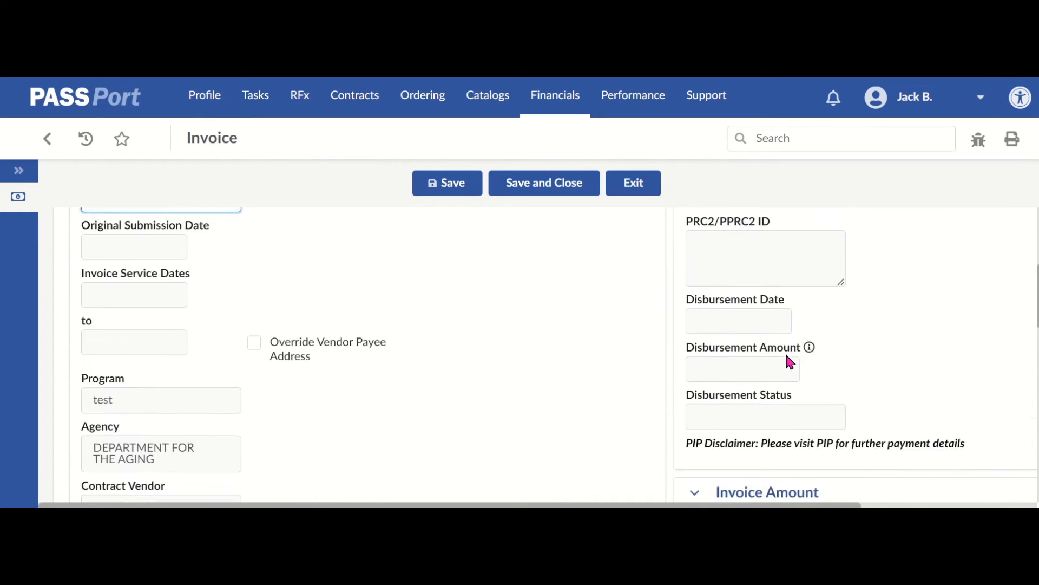
{"action": "scroll", "coordinate": [790, 361], "scroll_direction": "down", "scroll_amount": 6}
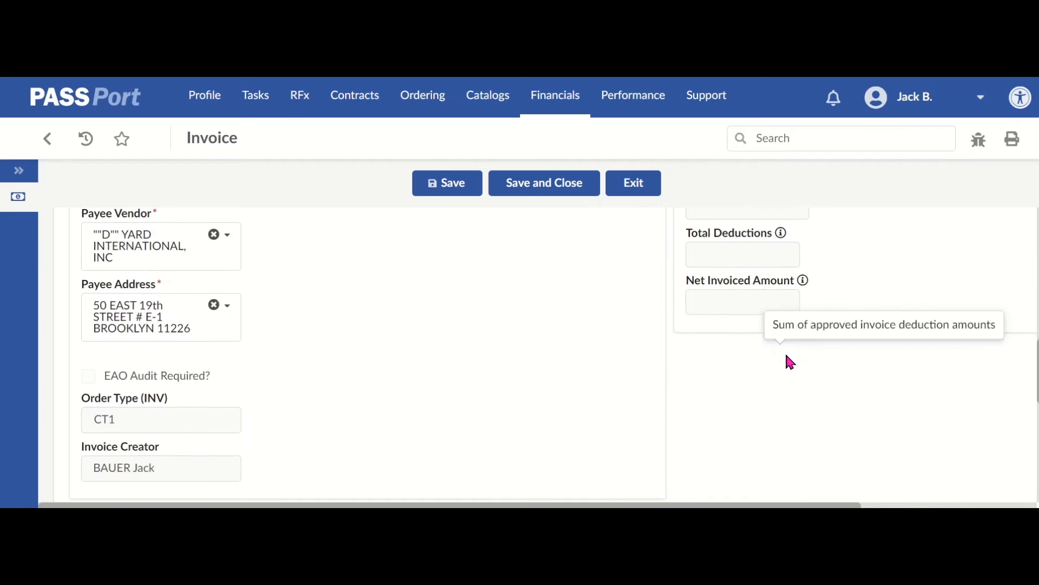
Attach the Chat file from the 20231115-Getting Started folder in Documents as a vendor document on the invoice
{"action": "scroll", "coordinate": [790, 362], "scroll_direction": "down", "scroll_amount": 1}
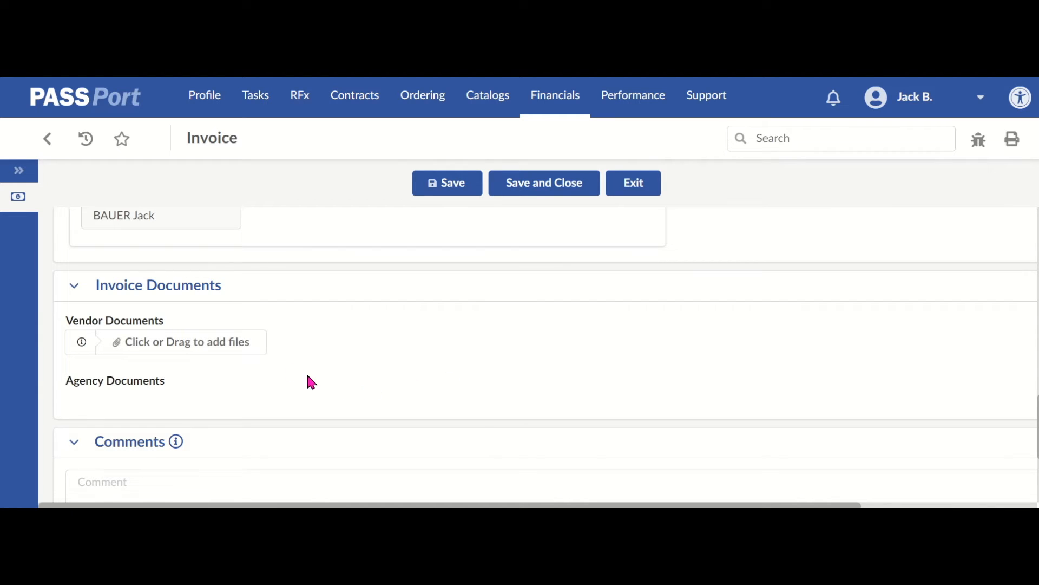
{"action": "left_click", "coordinate": [232, 353]}
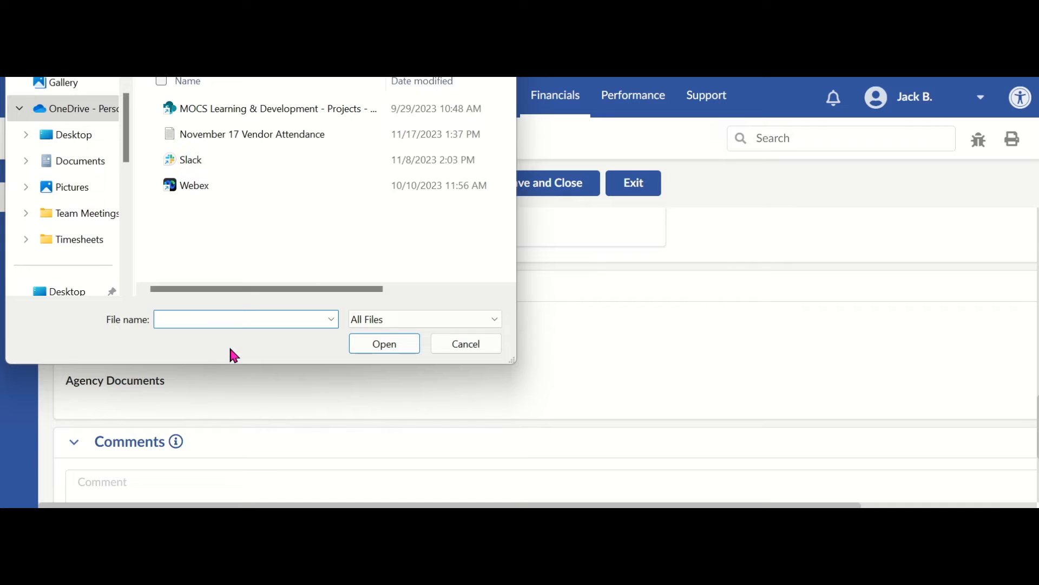
{"action": "left_click", "coordinate": [87, 163]}
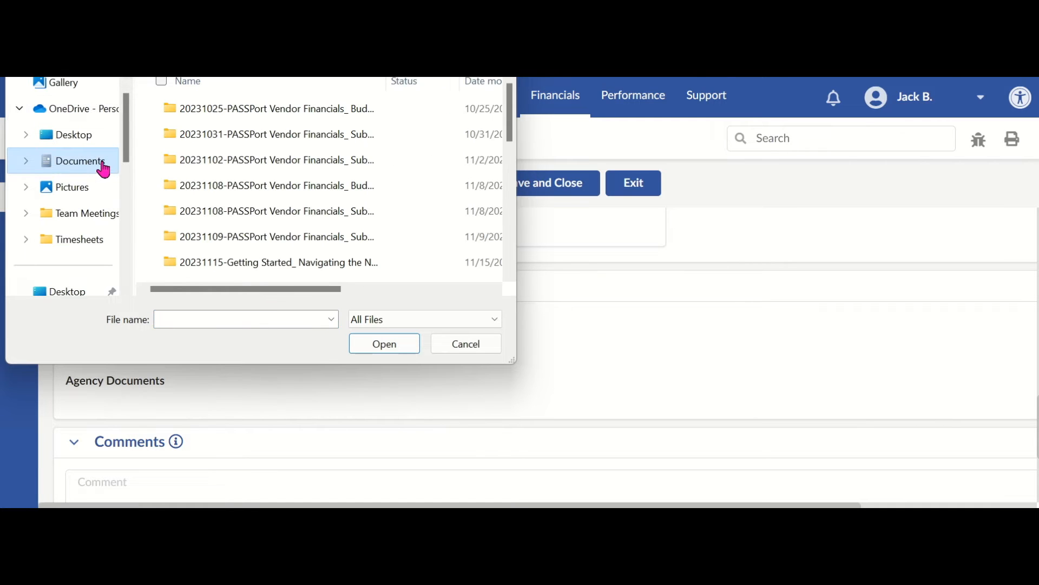
{"action": "left_click", "coordinate": [299, 259]}
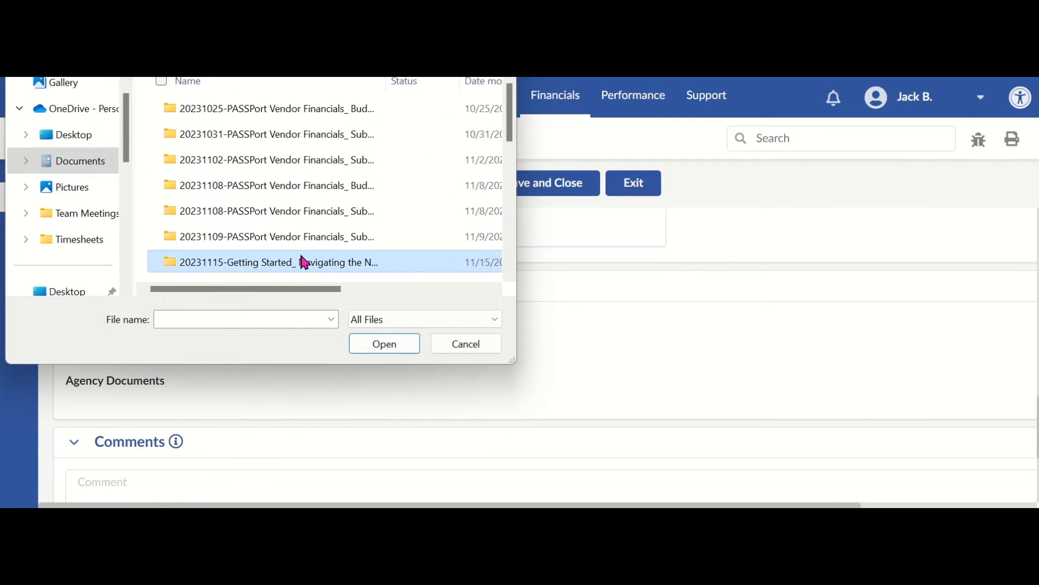
{"action": "left_click", "coordinate": [382, 348]}
{"action": "left_click", "coordinate": [340, 111]}
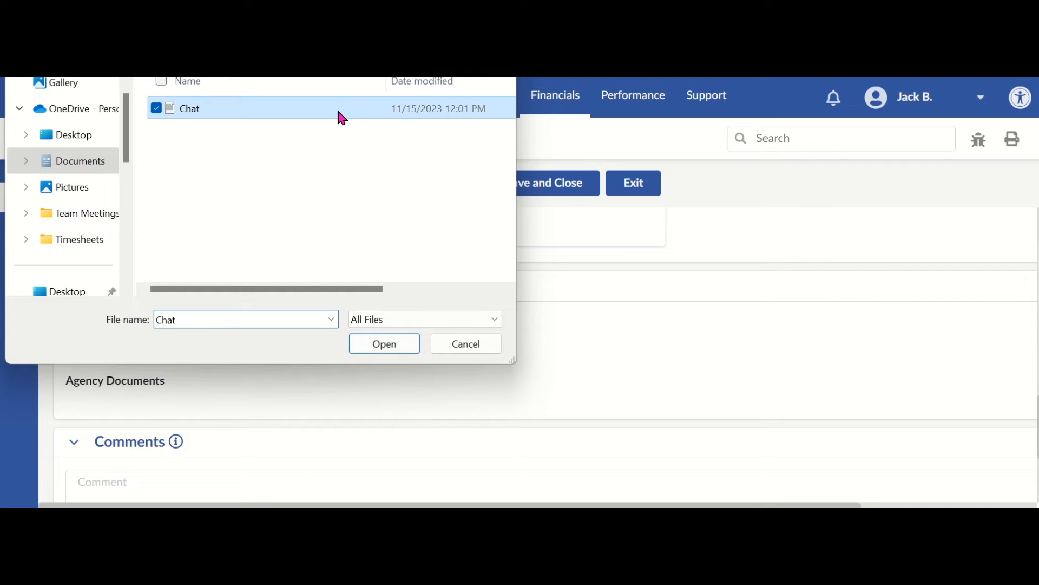
{"action": "left_click", "coordinate": [386, 349]}
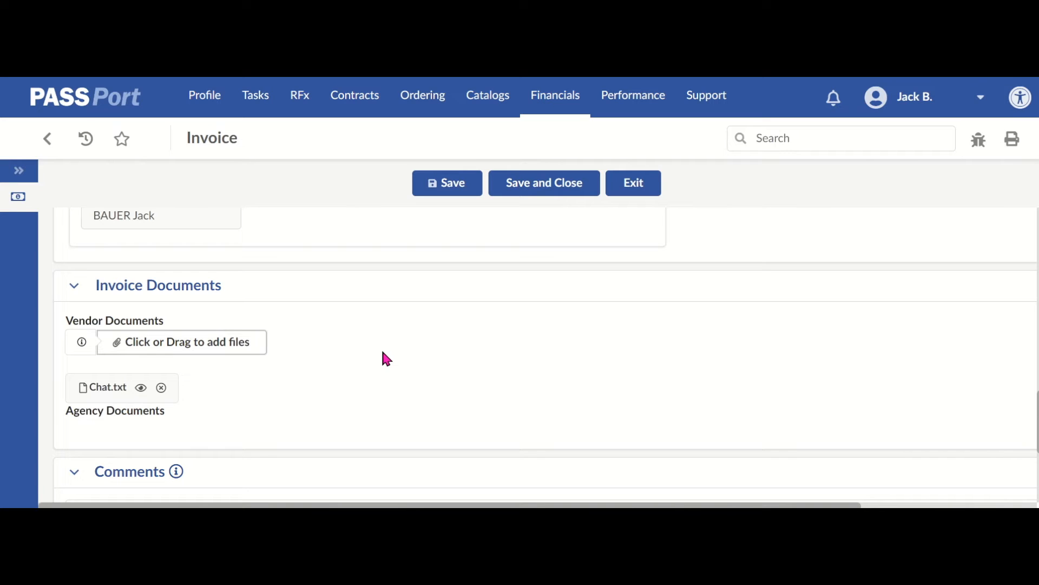
Save the invoice and check its alert and header status
{"action": "scroll", "coordinate": [448, 318], "scroll_direction": "down", "scroll_amount": 3}
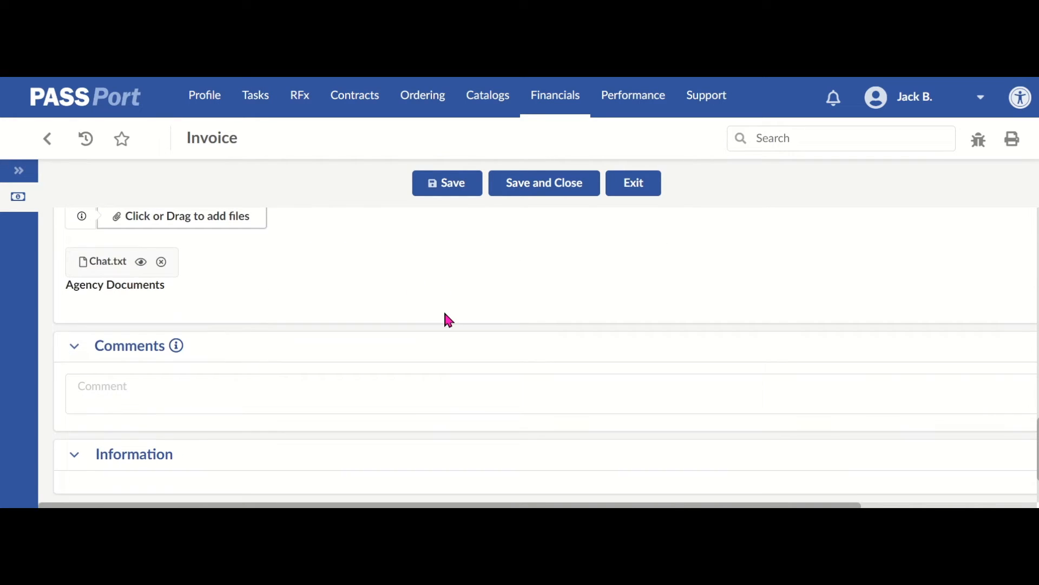
{"action": "left_click", "coordinate": [444, 185]}
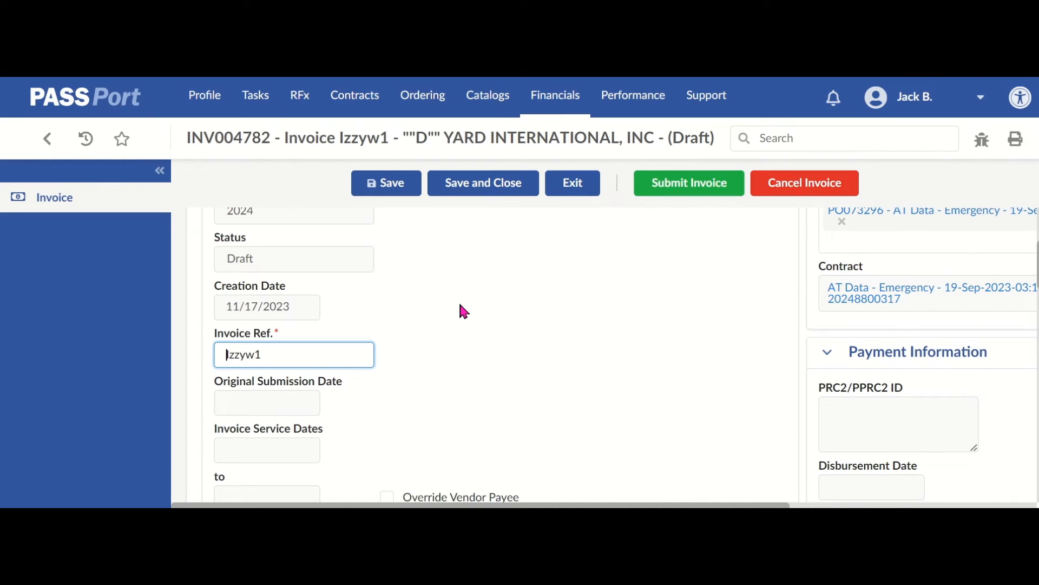
{"action": "scroll", "coordinate": [459, 301], "scroll_direction": "up", "scroll_amount": 4}
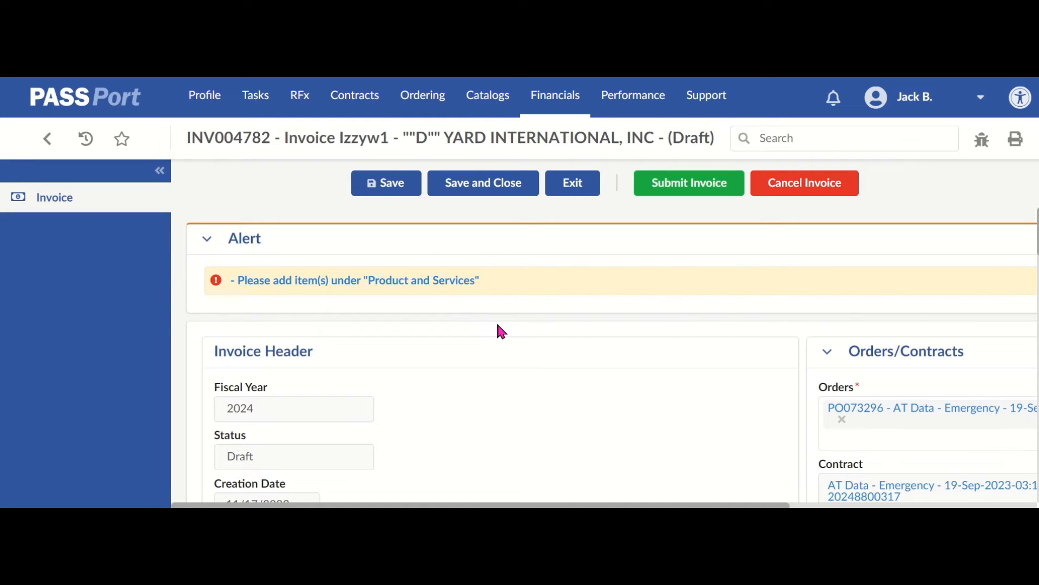
{"action": "scroll", "coordinate": [498, 327], "scroll_direction": "right", "scroll_amount": 1}
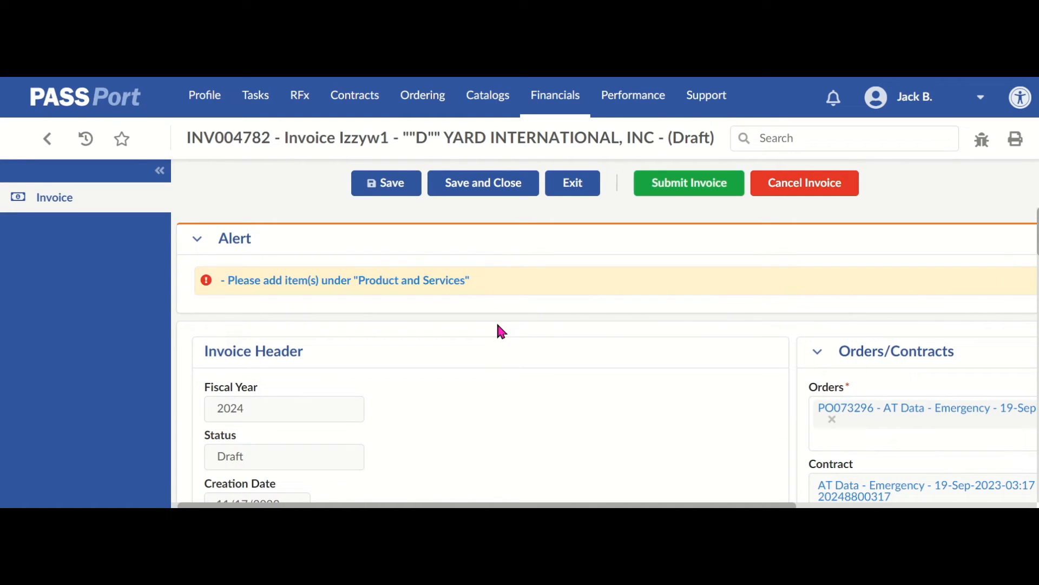
{"action": "scroll", "coordinate": [500, 327], "scroll_direction": "down", "scroll_amount": 4}
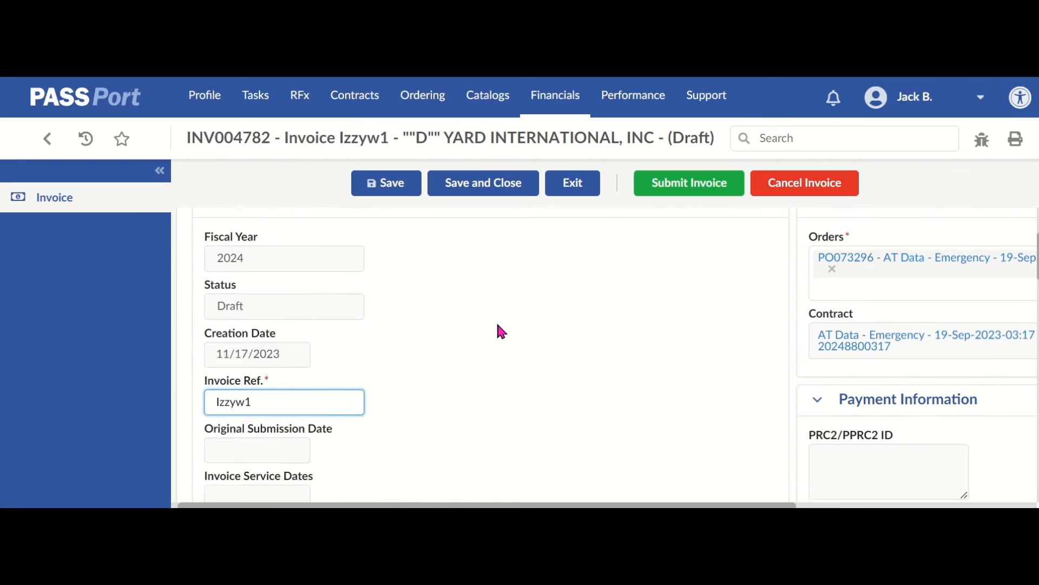
Collapse the side navigation and start adding a single item under the invoice's Products / Services
{"action": "left_click", "coordinate": [160, 171]}
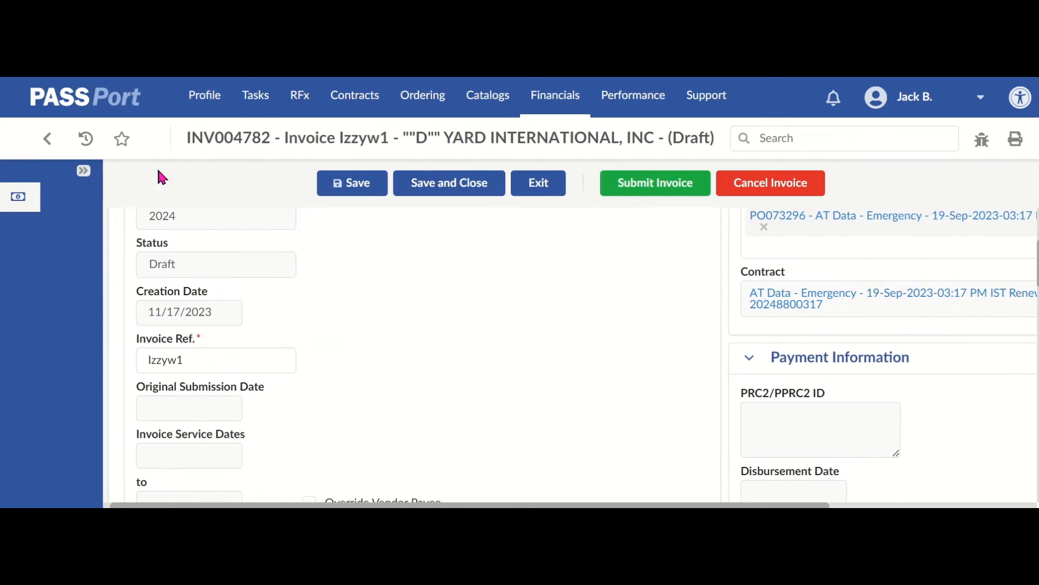
{"action": "scroll", "coordinate": [410, 367], "scroll_direction": "down", "scroll_amount": 4}
{"action": "scroll", "coordinate": [411, 367], "scroll_direction": "down", "scroll_amount": 10}
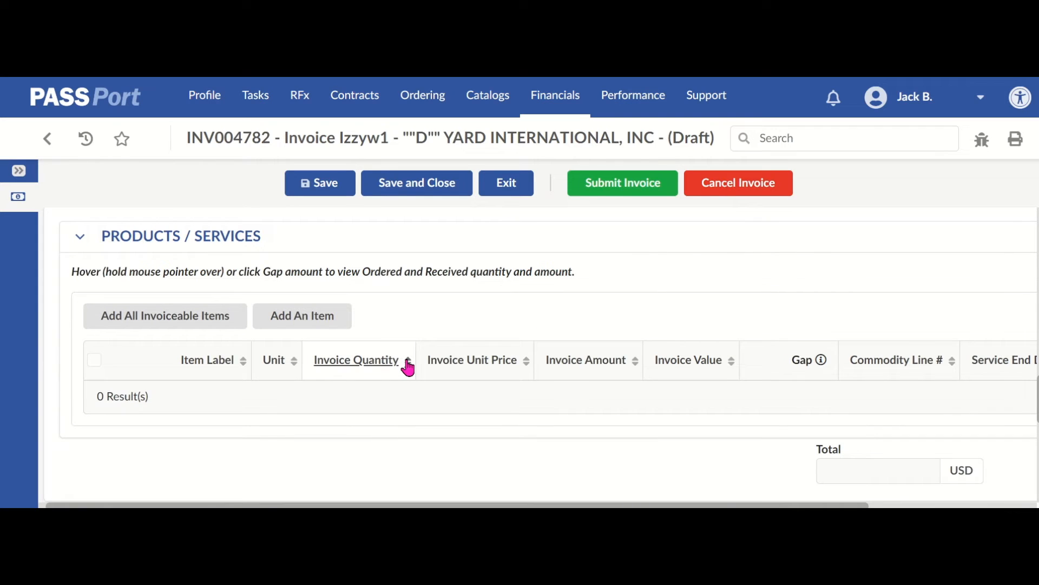
{"action": "scroll", "coordinate": [413, 422], "scroll_direction": "up", "scroll_amount": 1}
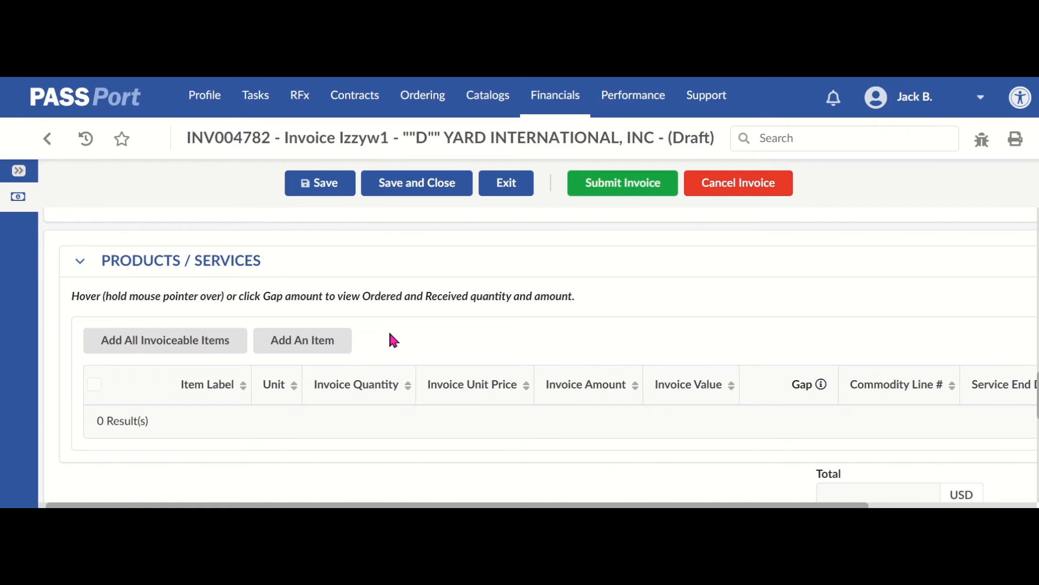
{"action": "left_click", "coordinate": [332, 347]}
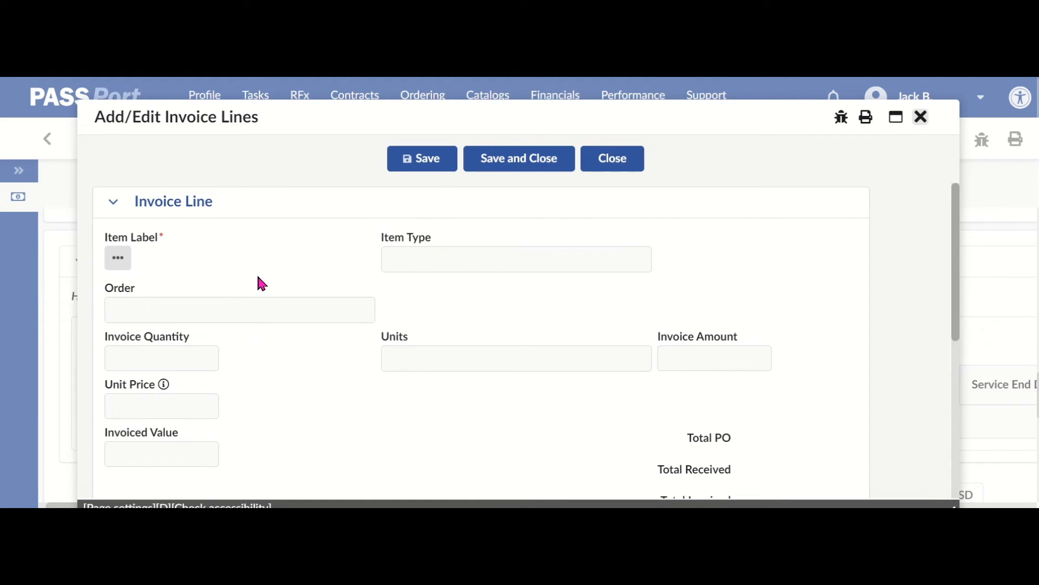
{"action": "scroll", "coordinate": [257, 276], "scroll_direction": "down", "scroll_amount": 1}
{"action": "scroll", "coordinate": [257, 277], "scroll_direction": "up", "scroll_amount": 1}
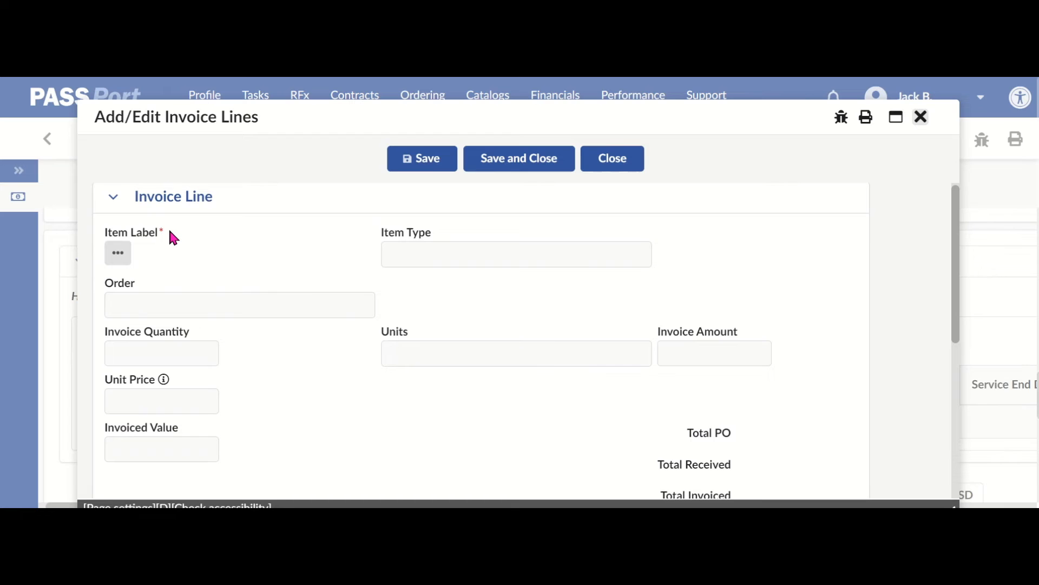
Choose the first Test order line item as the invoice line's item label and save the line
{"action": "left_click", "coordinate": [125, 268]}
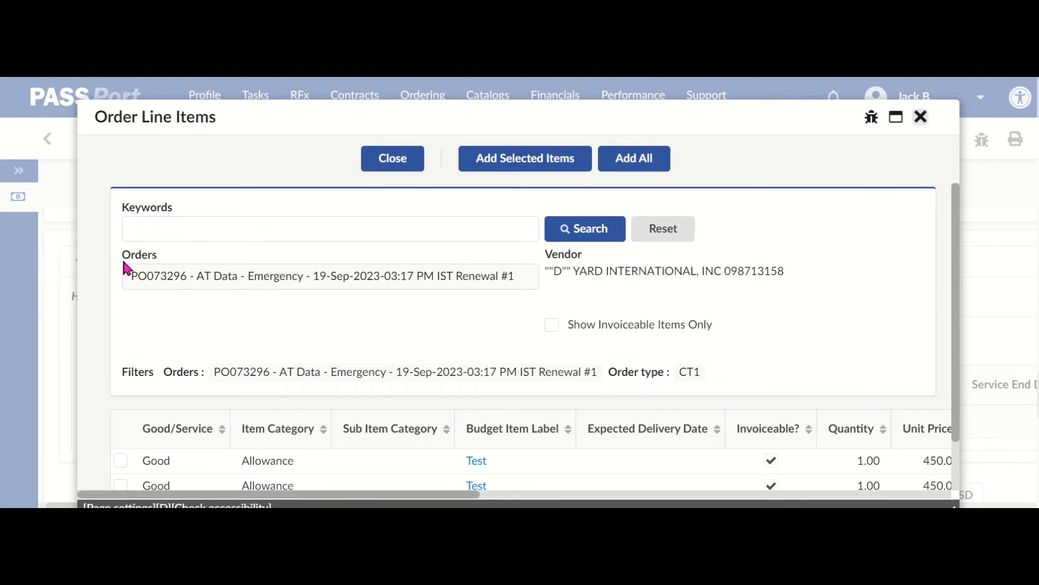
{"action": "scroll", "coordinate": [161, 321], "scroll_direction": "down", "scroll_amount": 1}
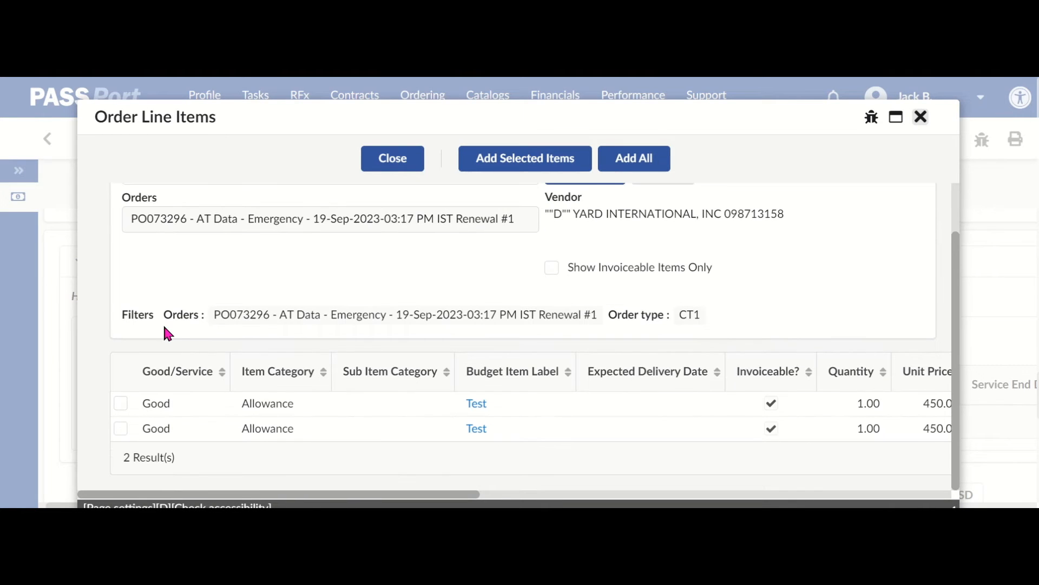
{"action": "left_click", "coordinate": [122, 405]}
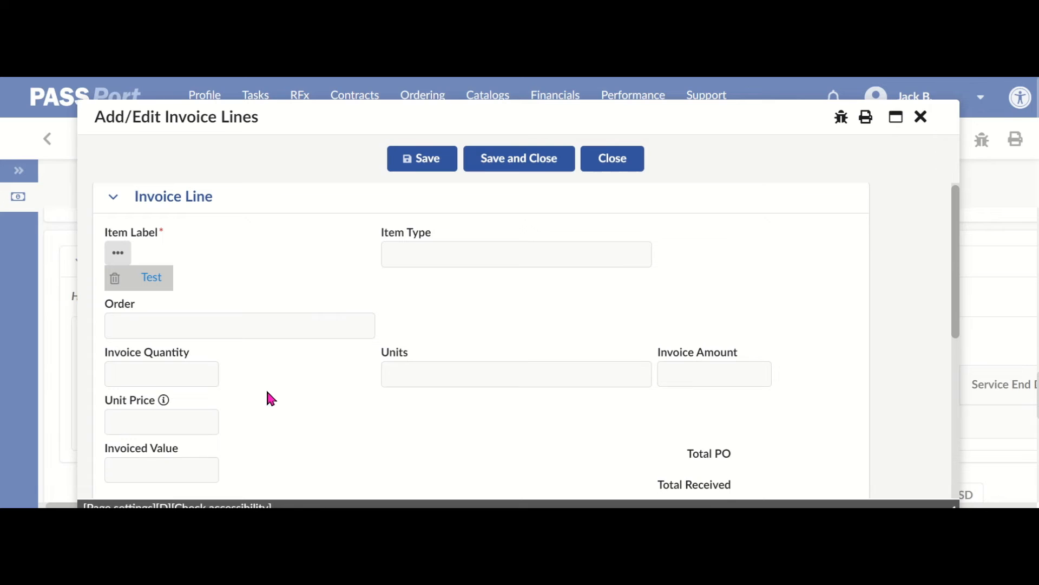
{"action": "scroll", "coordinate": [267, 395], "scroll_direction": "down", "scroll_amount": 1}
{"action": "left_click", "coordinate": [407, 165]}
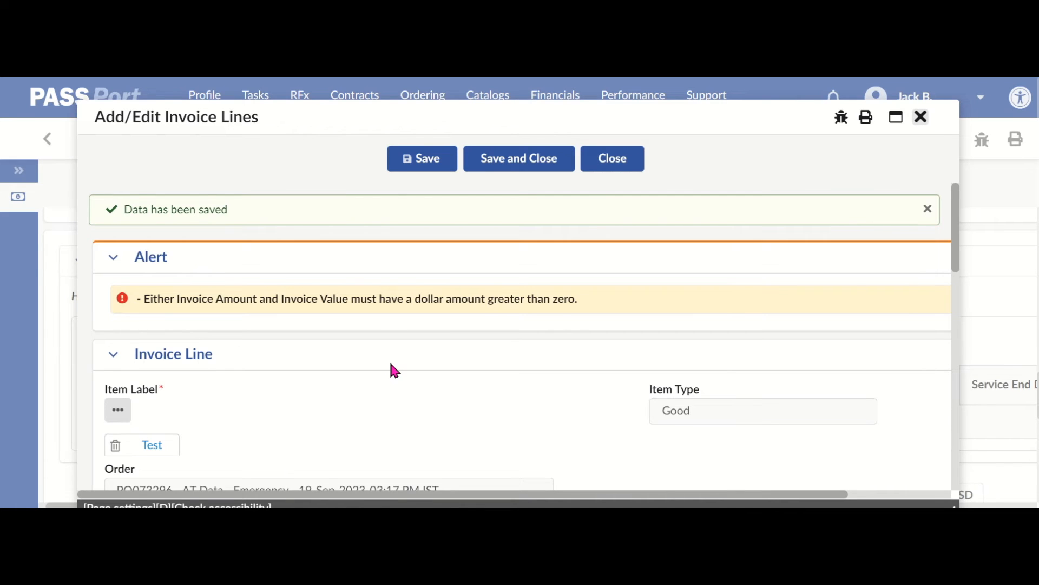
Set the invoice line's service start date to 7/10/2023
{"action": "scroll", "coordinate": [392, 366], "scroll_direction": "down", "scroll_amount": 3}
{"action": "scroll", "coordinate": [395, 371], "scroll_direction": "down", "scroll_amount": 2}
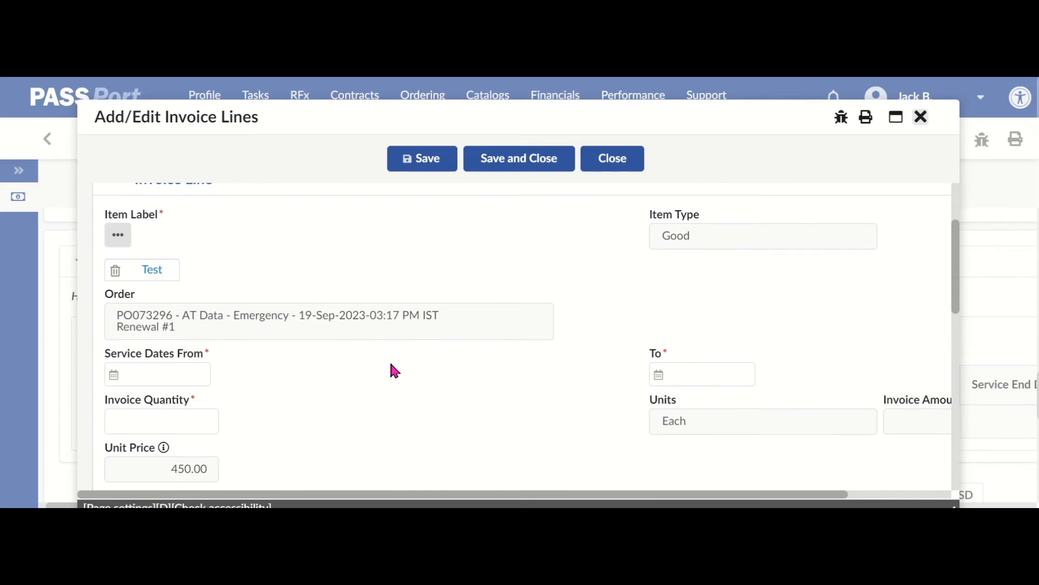
{"action": "scroll", "coordinate": [395, 371], "scroll_direction": "down", "scroll_amount": 2}
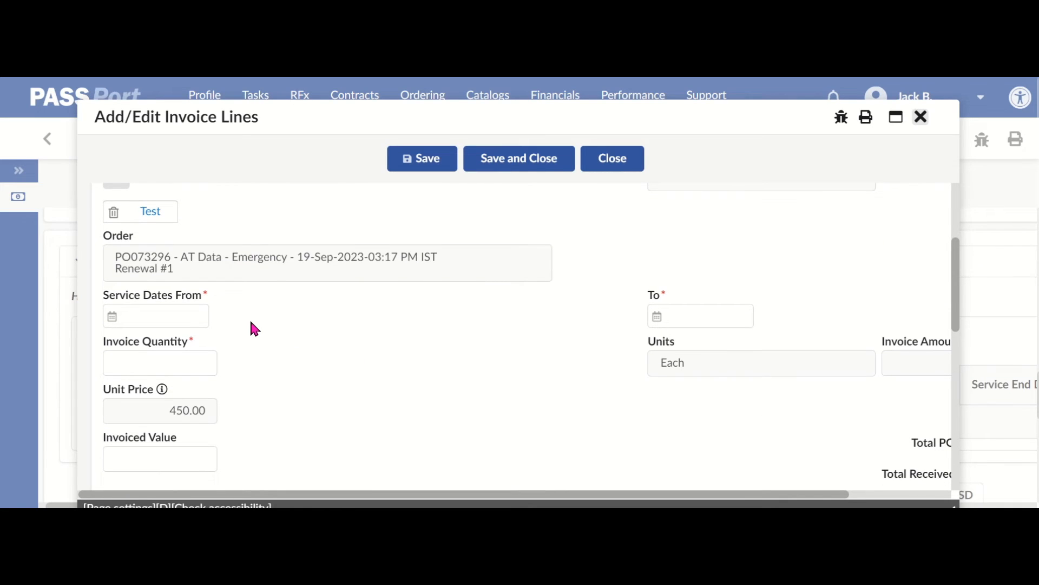
{"action": "left_click", "coordinate": [197, 321]}
{"action": "key", "text": "Tab"}
{"action": "left_click", "coordinate": [185, 315]}
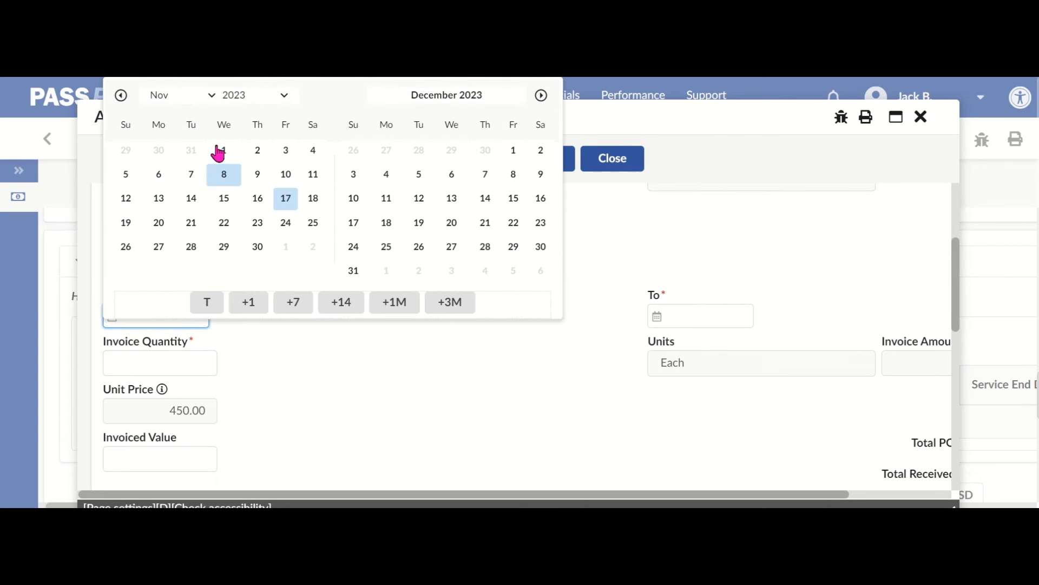
{"action": "left_click", "coordinate": [208, 96]}
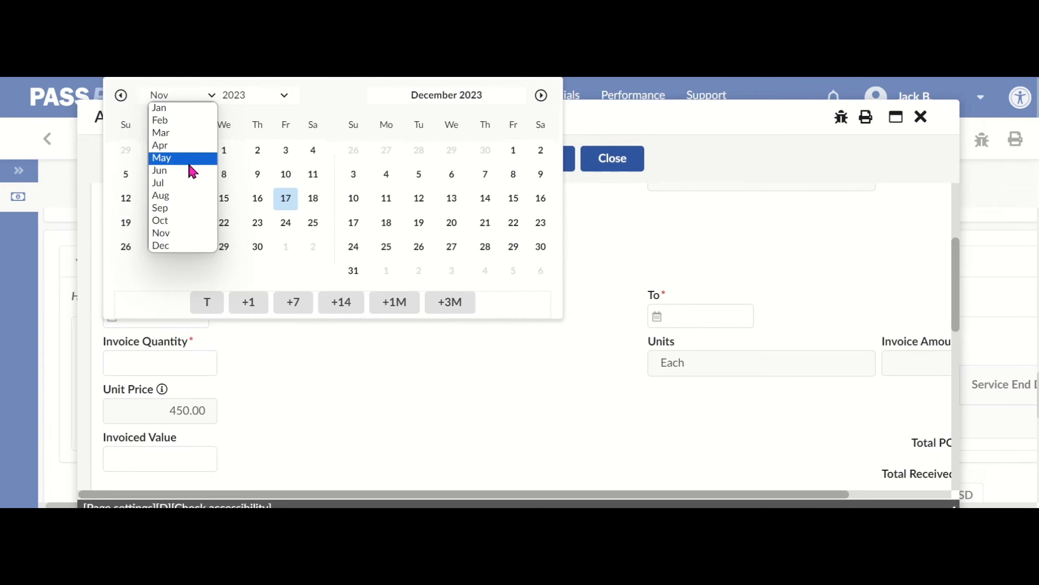
{"action": "left_click", "coordinate": [187, 183]}
{"action": "left_click", "coordinate": [163, 199]}
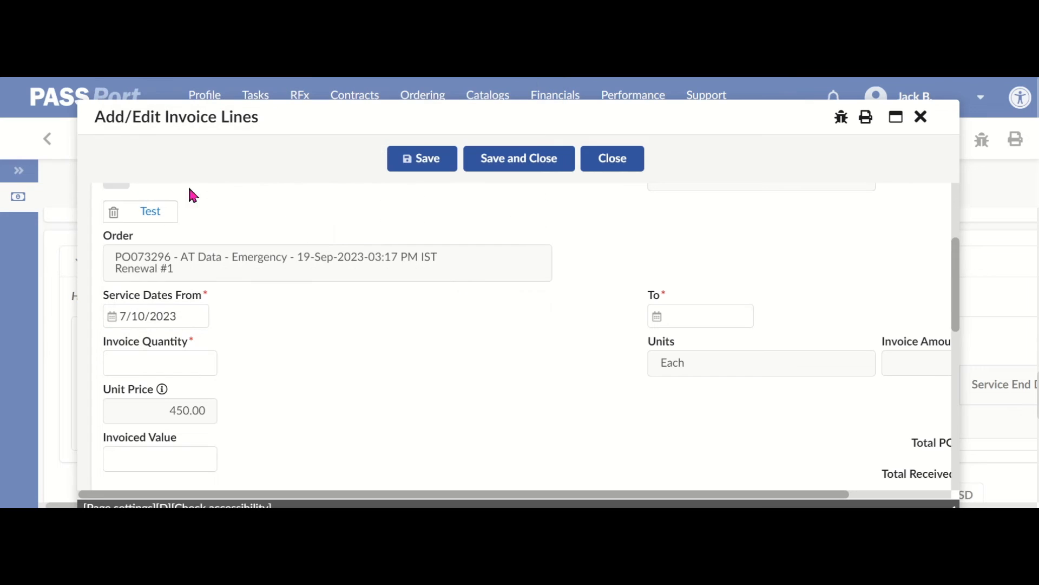
Set the invoice line's service end date to 7/14/2023
{"action": "left_click", "coordinate": [690, 323]}
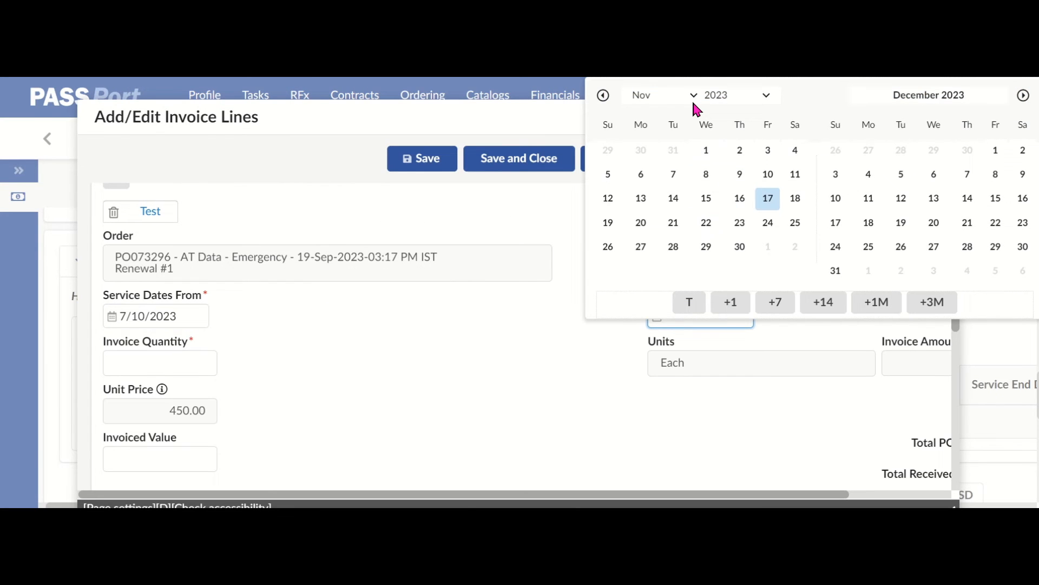
{"action": "left_click", "coordinate": [695, 100]}
{"action": "left_click", "coordinate": [664, 183]}
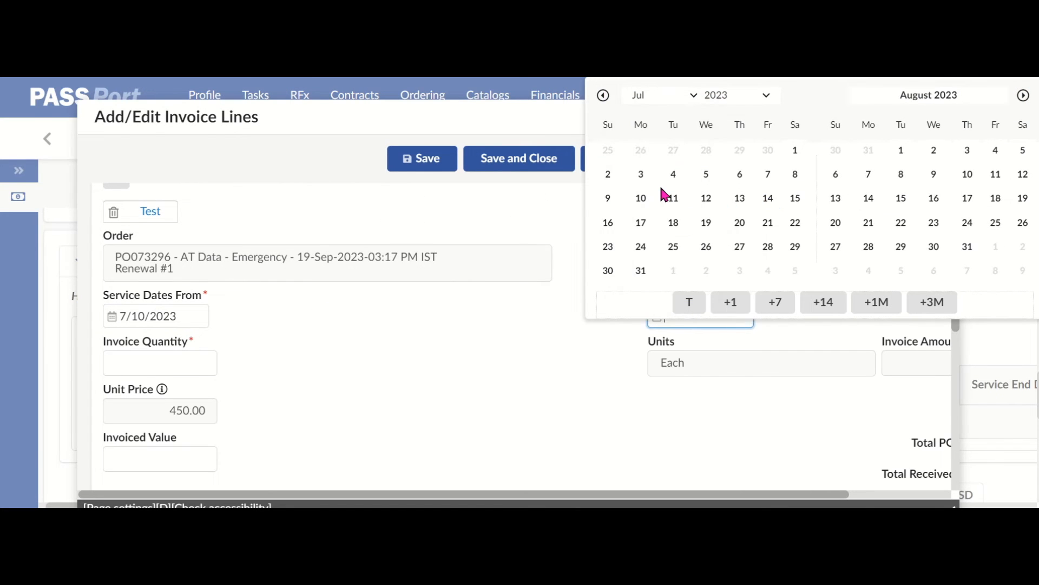
{"action": "left_click", "coordinate": [767, 199]}
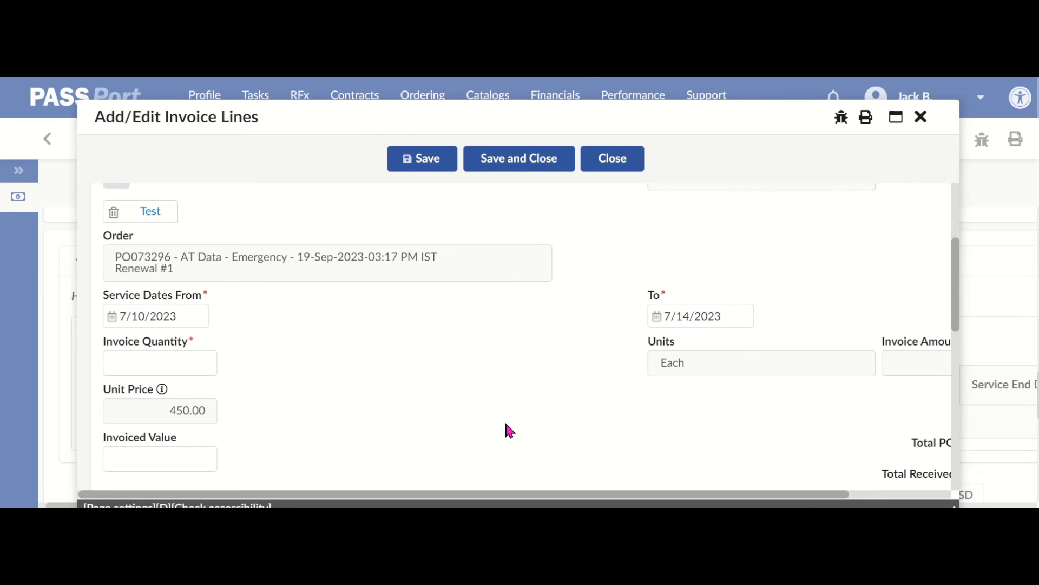
Set the invoice line's quantity to 0.5 and save the line
{"action": "left_click", "coordinate": [198, 340]}
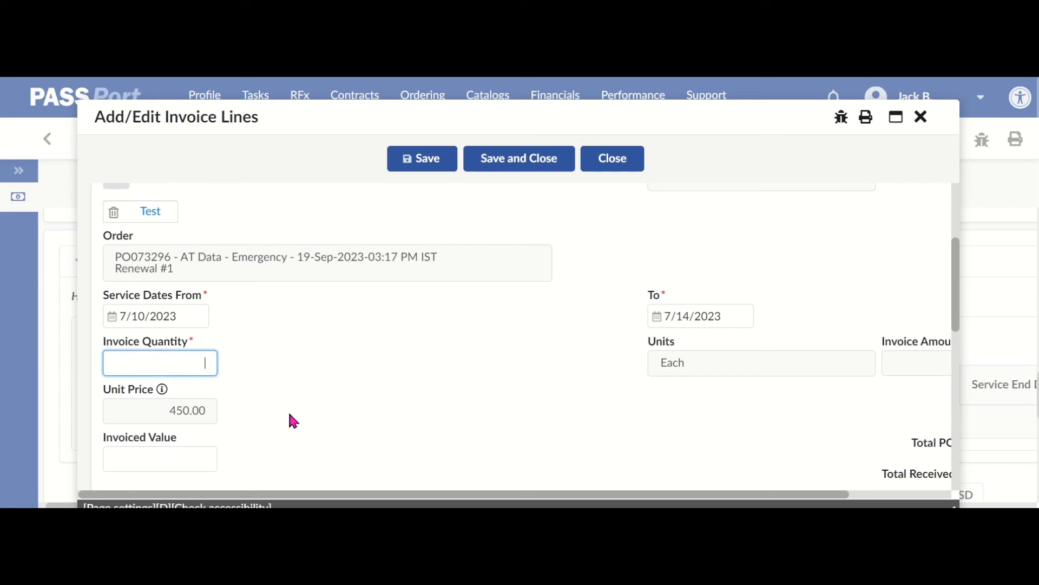
{"action": "scroll", "coordinate": [632, 414], "scroll_direction": "right", "scroll_amount": 3}
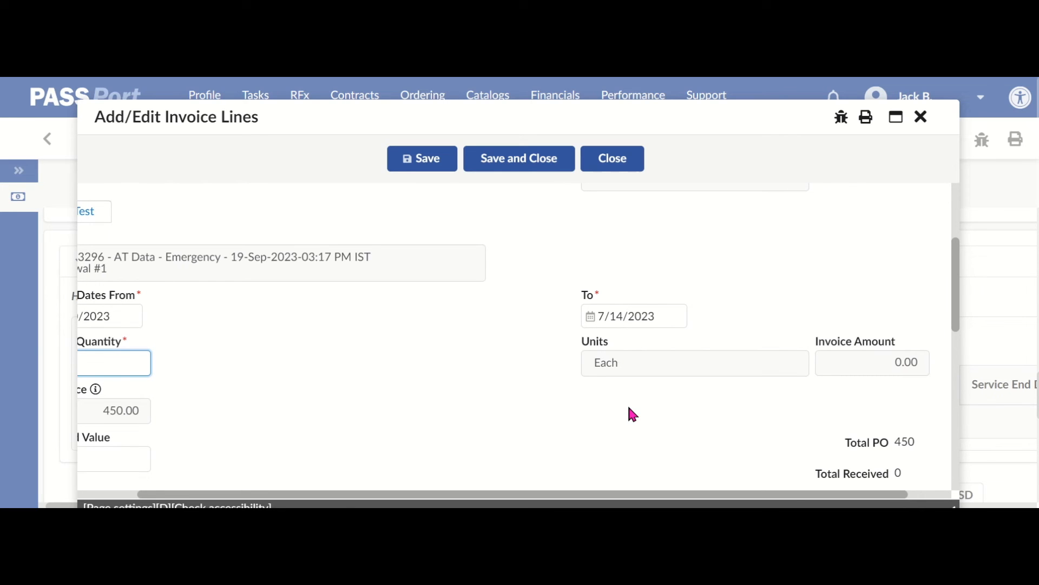
{"action": "scroll", "coordinate": [629, 409], "scroll_direction": "left", "scroll_amount": 3}
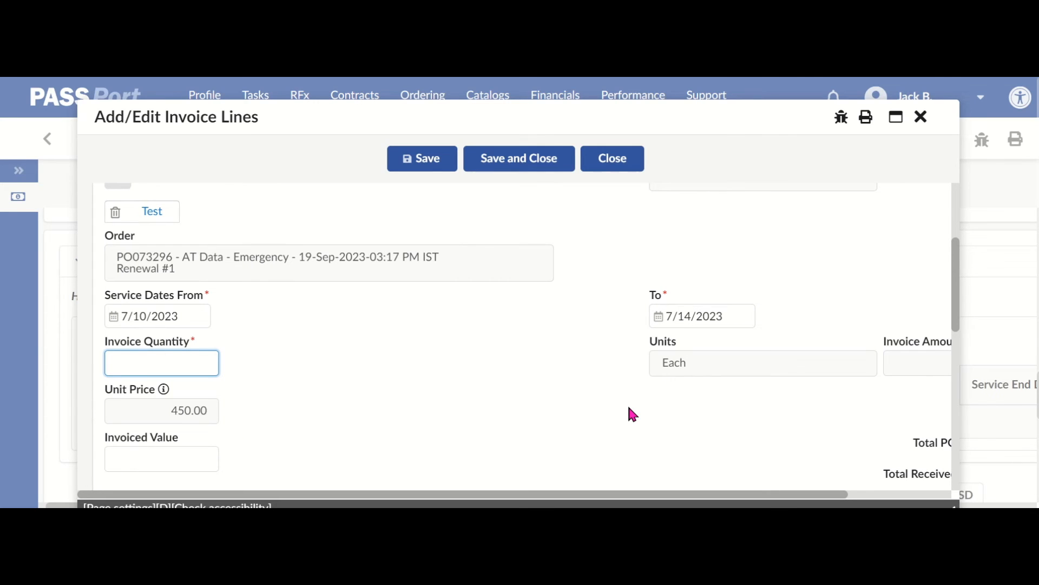
{"action": "type", "text": "5"}
{"action": "scroll", "coordinate": [709, 410], "scroll_direction": "right", "scroll_amount": 3}
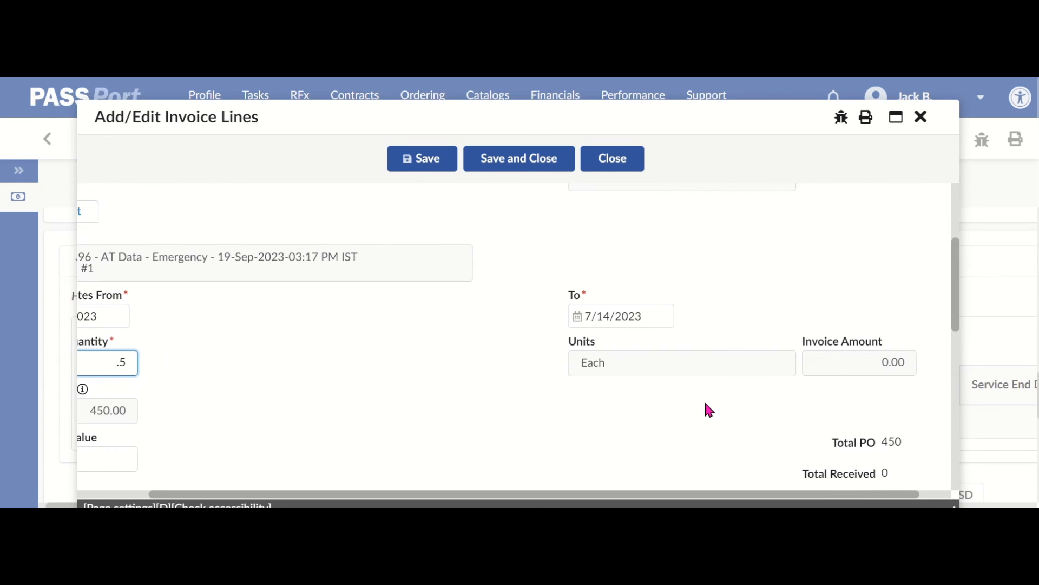
{"action": "scroll", "coordinate": [706, 405], "scroll_direction": "left", "scroll_amount": 3}
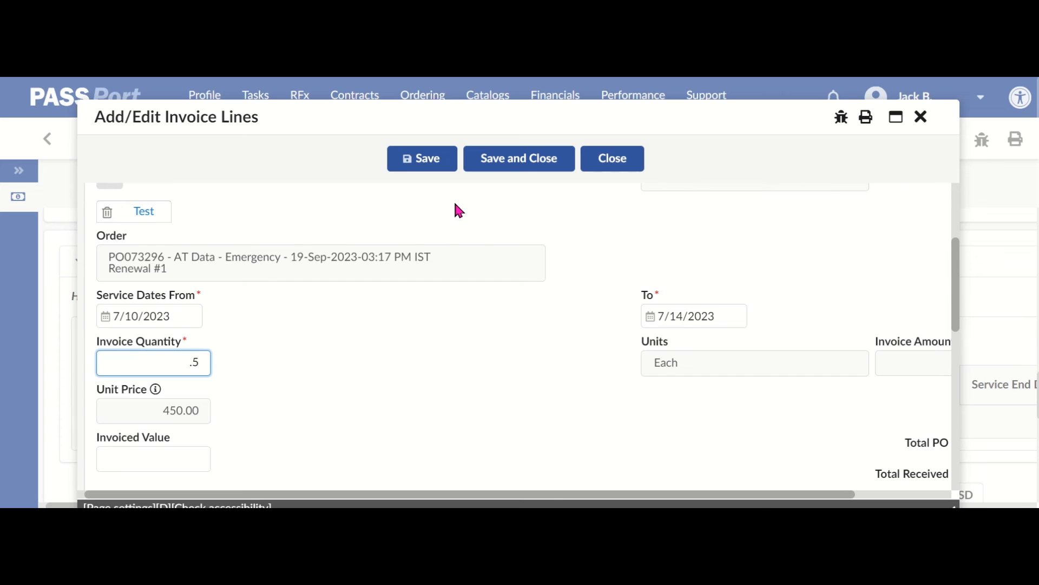
{"action": "left_click", "coordinate": [423, 172]}
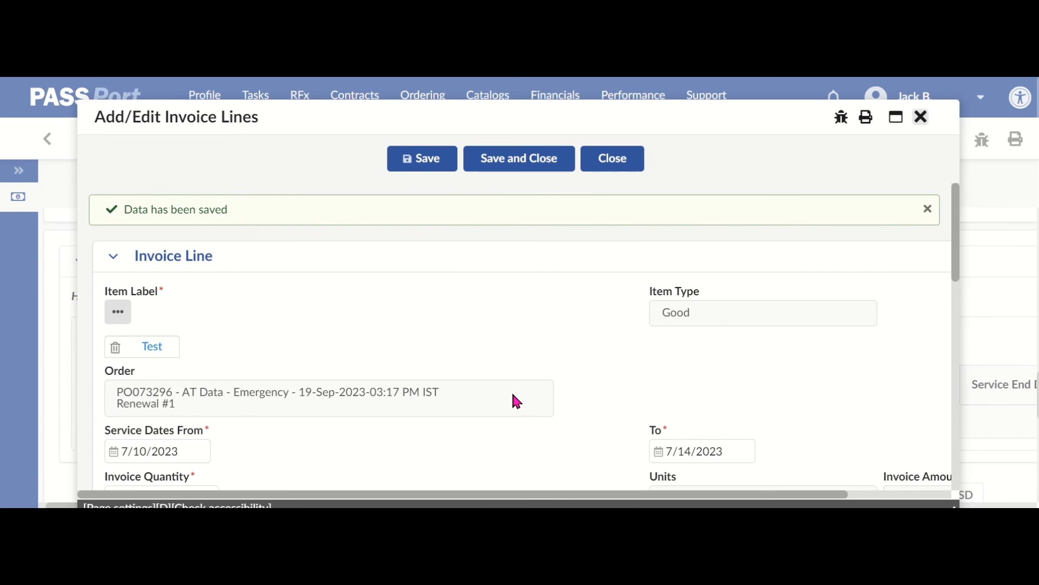
Review the saved line's invoice amount and order totals, and save and close the invoice line
{"action": "scroll", "coordinate": [578, 406], "scroll_direction": "down", "scroll_amount": 5}
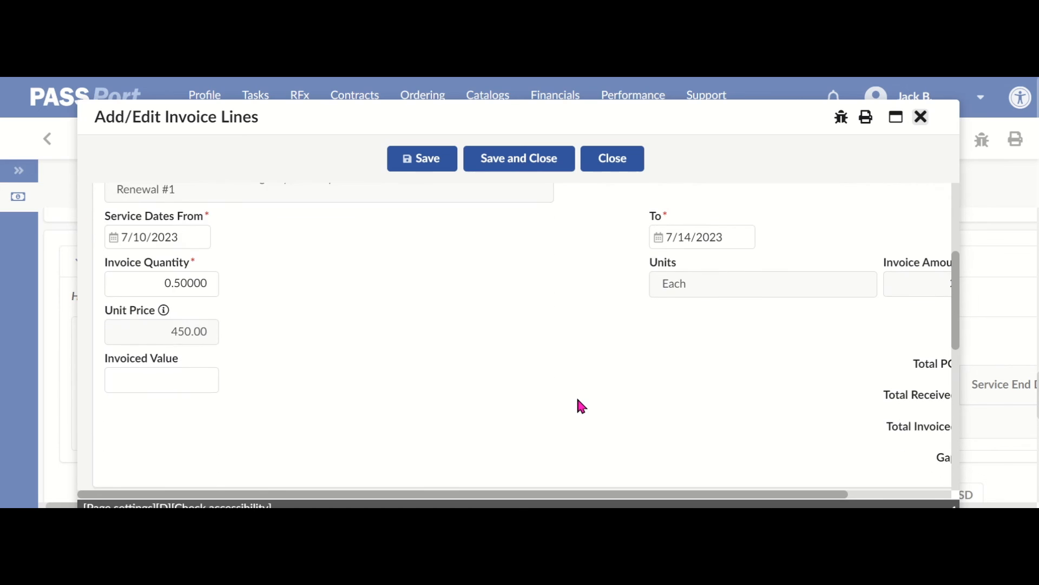
{"action": "scroll", "coordinate": [579, 400], "scroll_direction": "down", "scroll_amount": 2}
{"action": "scroll", "coordinate": [579, 400], "scroll_direction": "up", "scroll_amount": 2}
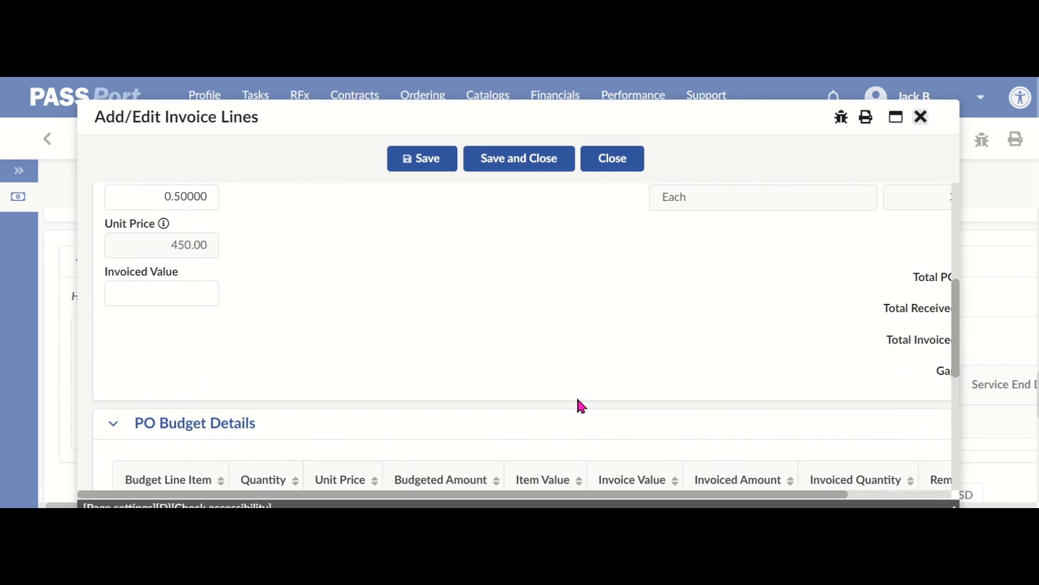
{"action": "scroll", "coordinate": [578, 401], "scroll_direction": "right", "scroll_amount": 3}
{"action": "scroll", "coordinate": [582, 406], "scroll_direction": "right", "scroll_amount": 1}
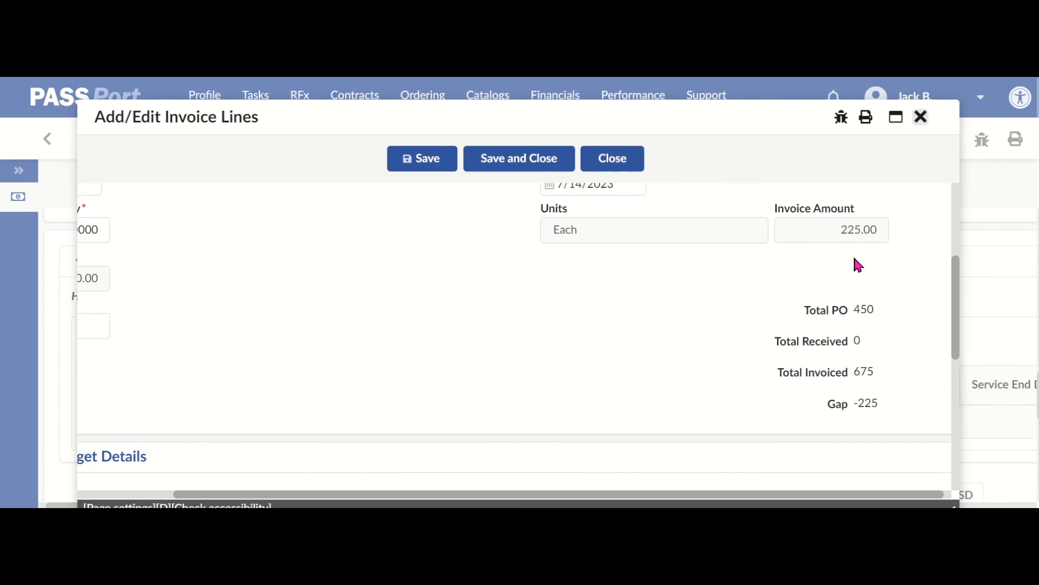
{"action": "scroll", "coordinate": [860, 265], "scroll_direction": "up", "scroll_amount": 1}
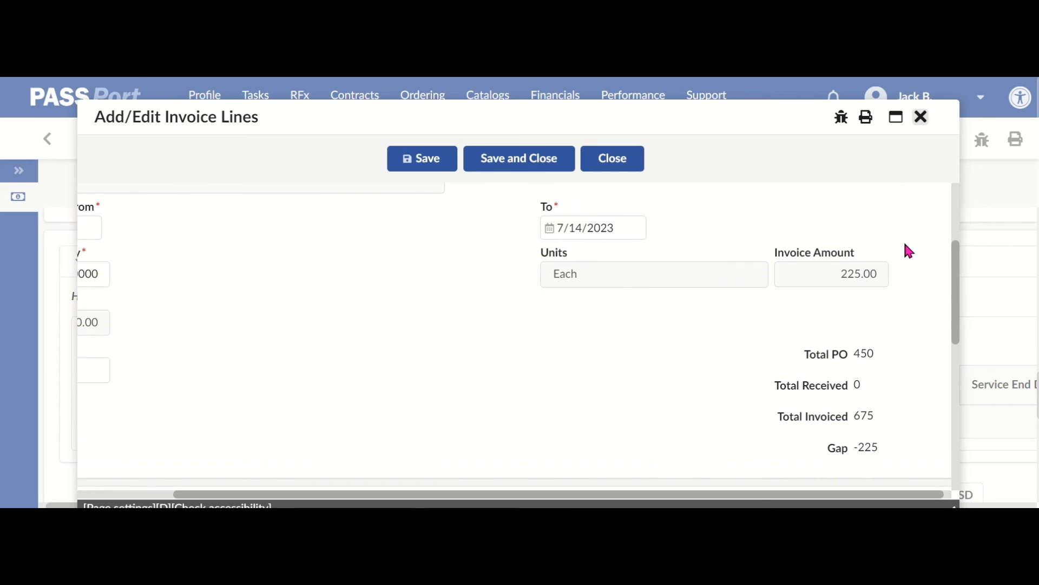
{"action": "left_click", "coordinate": [500, 171]}
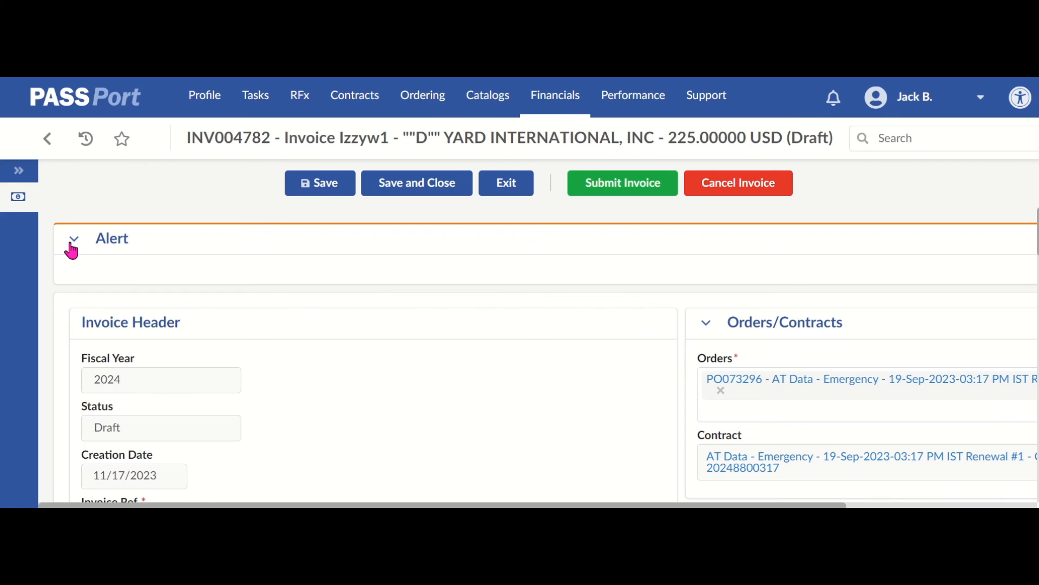
Save the invoice and check its gross and net invoiced amounts under Invoice Amount
{"action": "scroll", "coordinate": [438, 402], "scroll_direction": "down", "scroll_amount": 7}
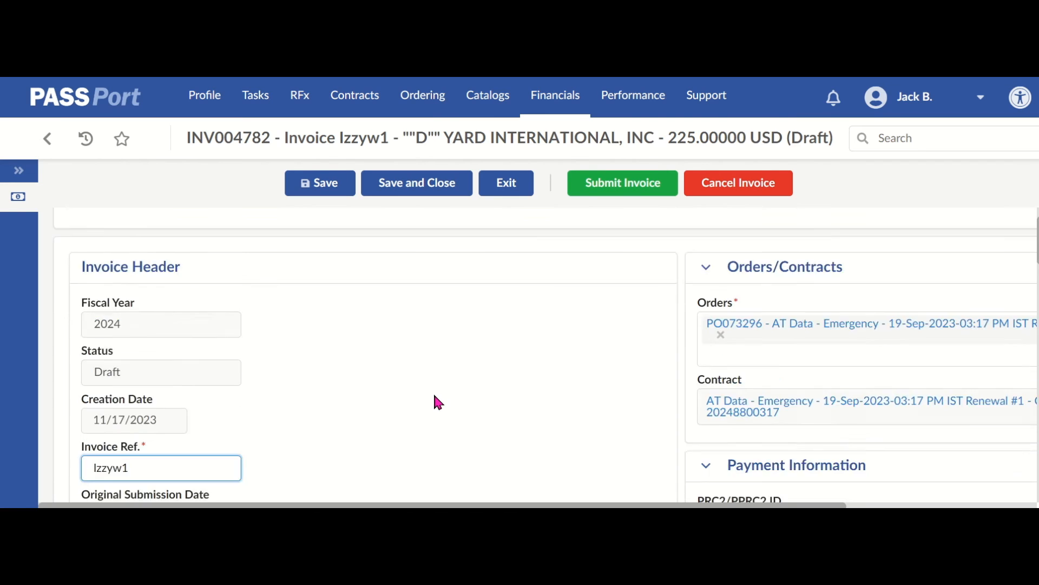
{"action": "scroll", "coordinate": [439, 402], "scroll_direction": "down", "scroll_amount": 3}
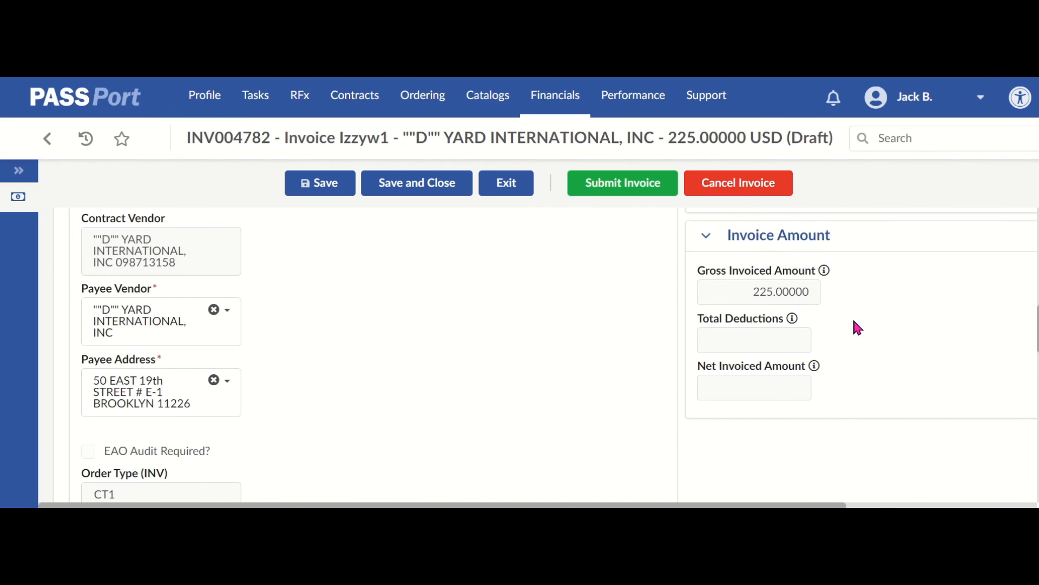
{"action": "scroll", "coordinate": [526, 305], "scroll_direction": "up", "scroll_amount": 1}
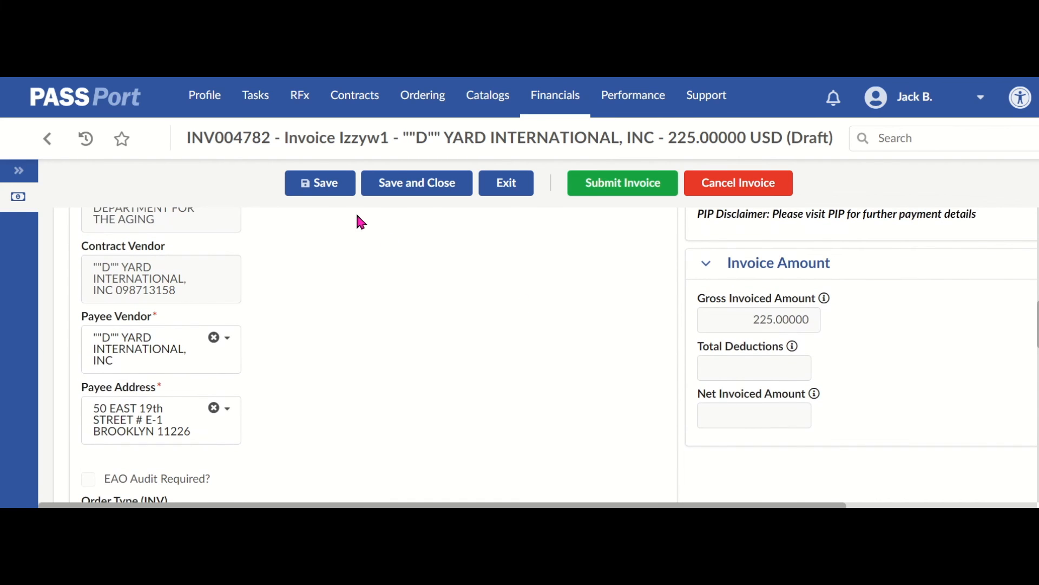
{"action": "left_click", "coordinate": [309, 195]}
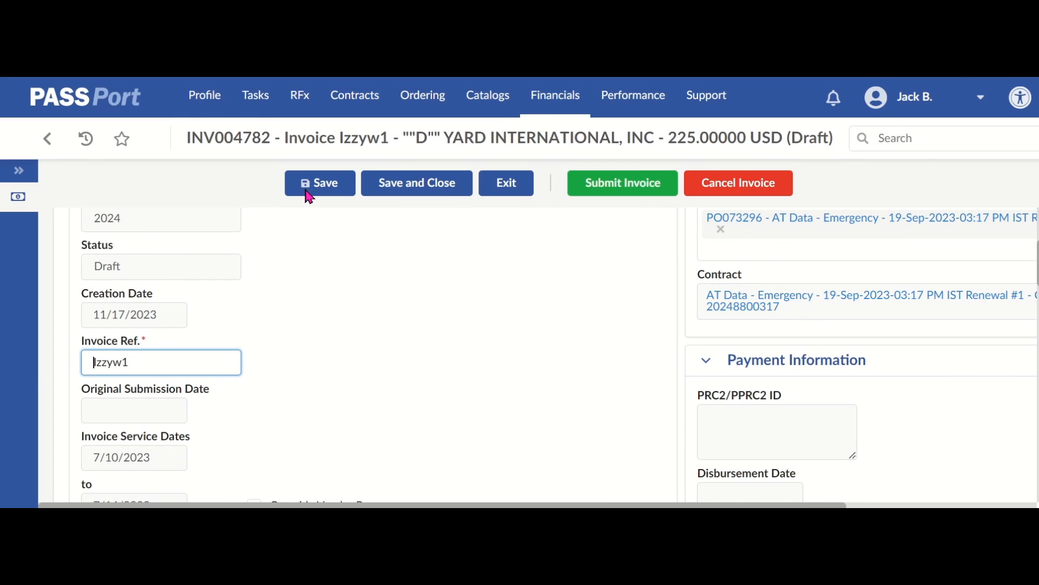
{"action": "scroll", "coordinate": [770, 389], "scroll_direction": "down", "scroll_amount": 5}
{"action": "scroll", "coordinate": [771, 389], "scroll_direction": "down", "scroll_amount": 3}
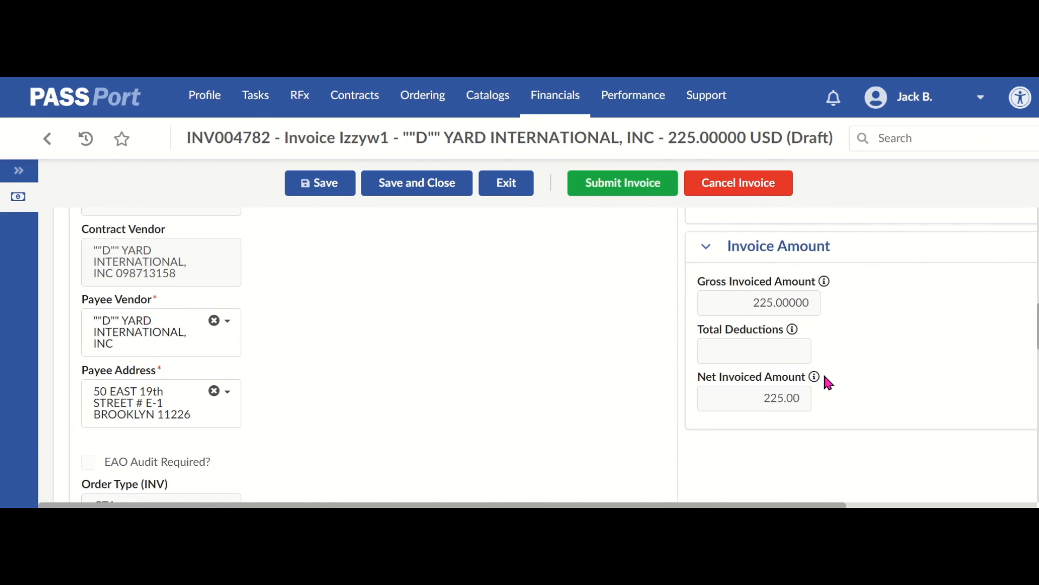
Submit the invoice and accept the certification that the reported expenditures are accurate
{"action": "scroll", "coordinate": [825, 377], "scroll_direction": "up", "scroll_amount": 15}
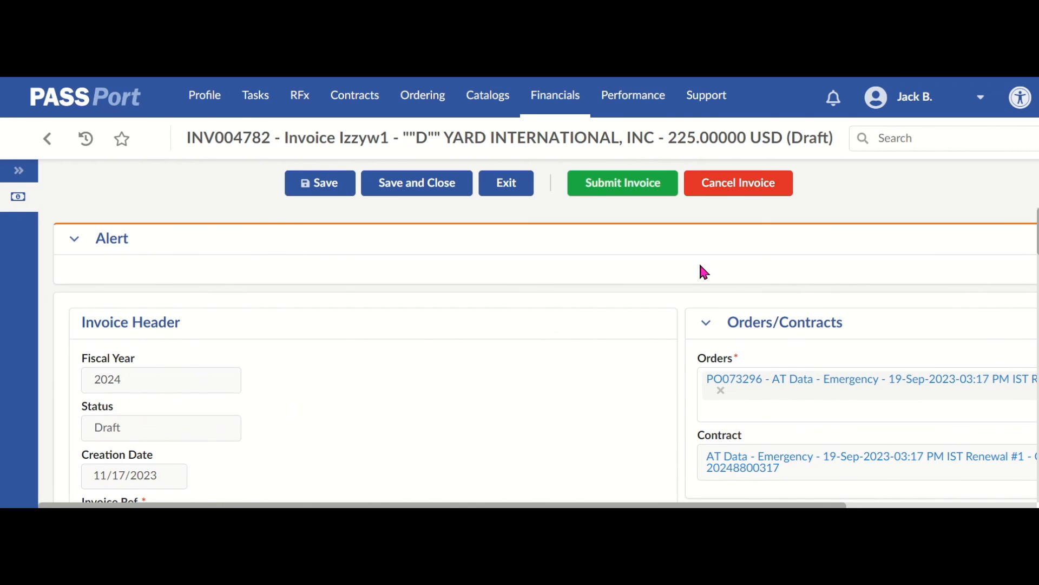
{"action": "left_click", "coordinate": [620, 195]}
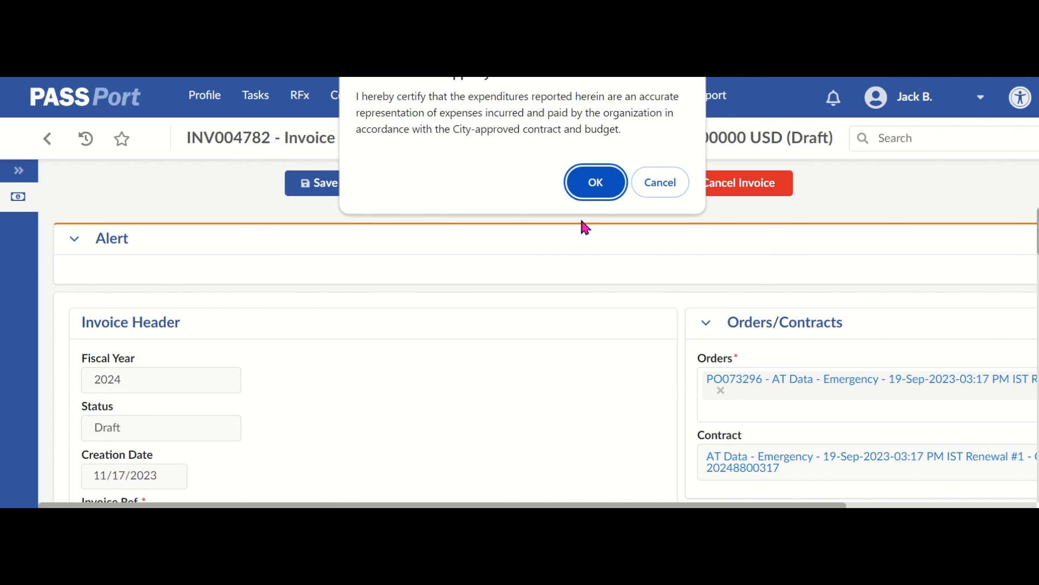
{"action": "left_click", "coordinate": [586, 194]}
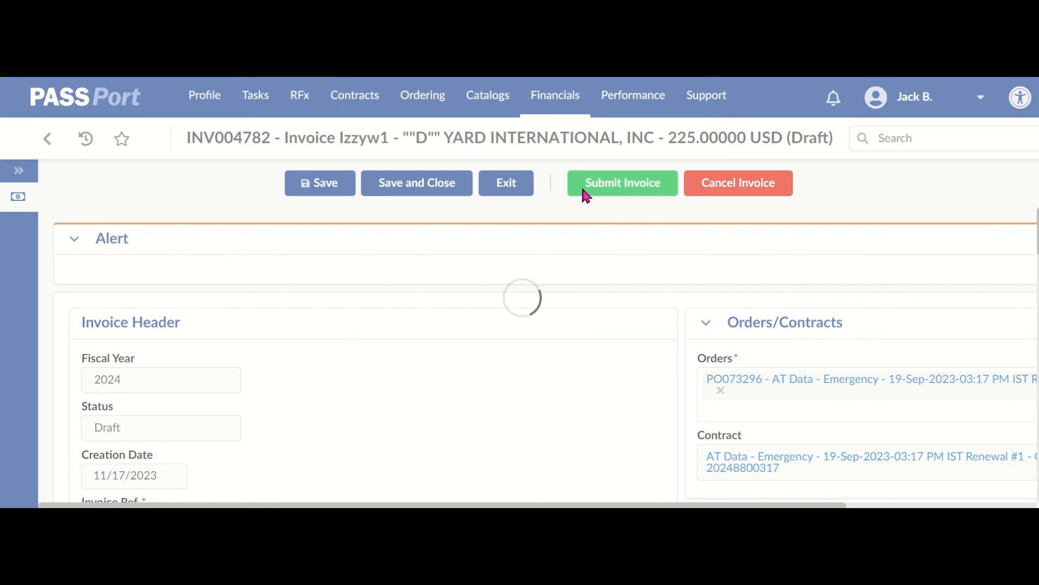